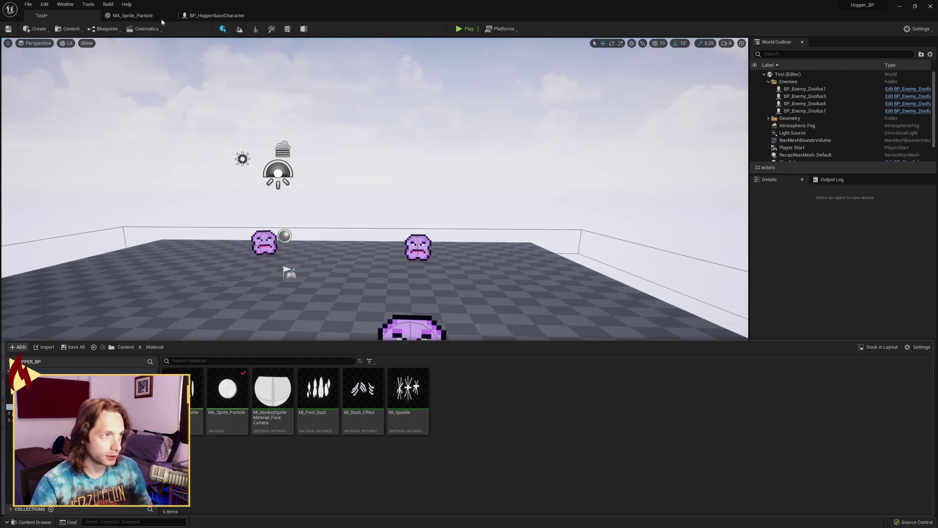
# Open the MA_Sprite_Particle material and examine its Particle Color and Dynamic Parameter nodes.
pyautogui.click(146, 16)
pyautogui.moveTo(492, 248); pyautogui.dragTo(523, 256, button='right')
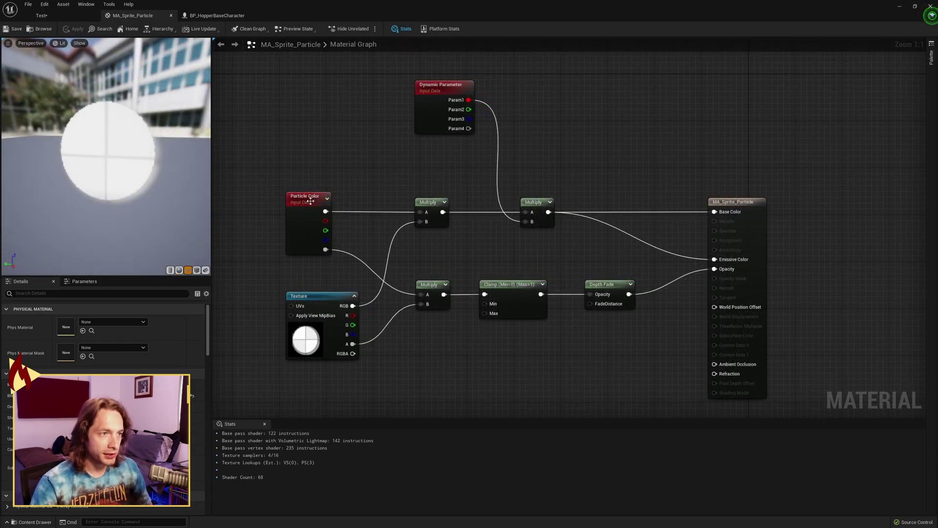
pyautogui.click(310, 198)
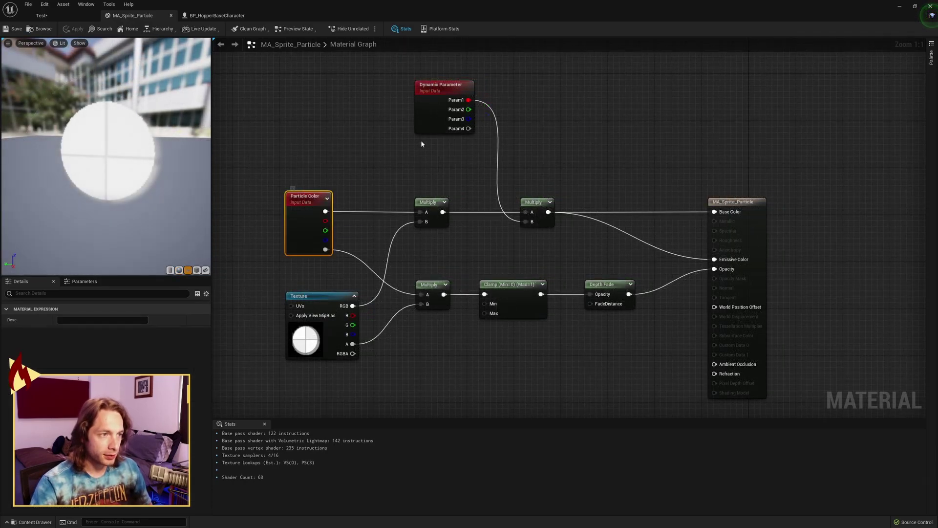
pyautogui.click(422, 142)
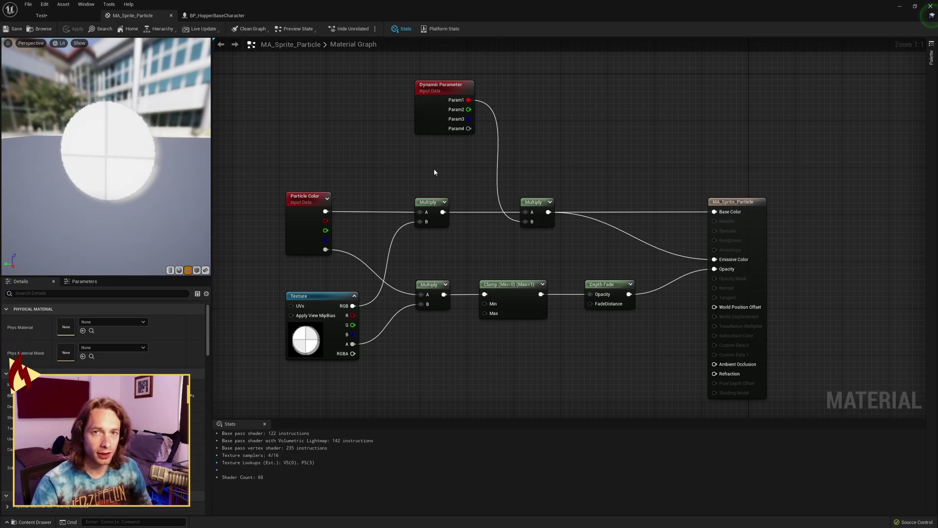
pyautogui.moveTo(421, 170); pyautogui.dragTo(407, 176, button='right')
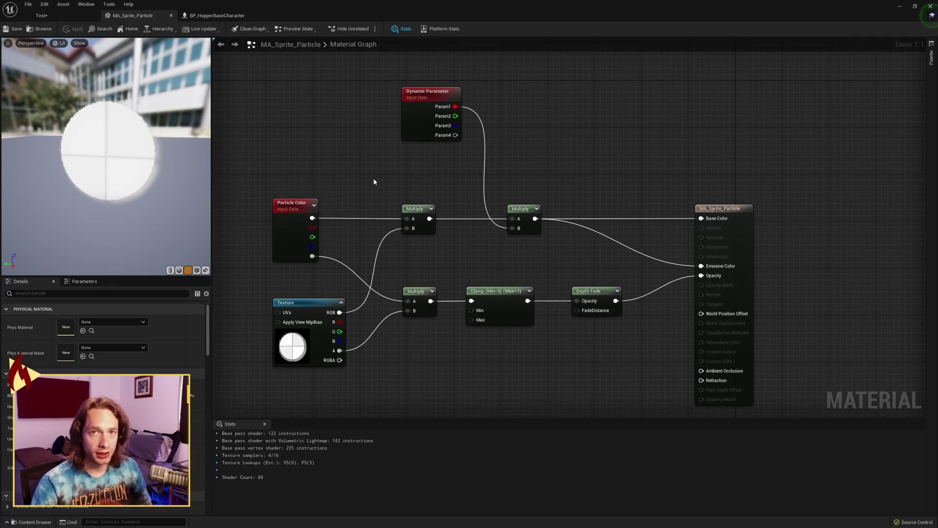
pyautogui.moveTo(376, 177); pyautogui.dragTo(358, 186, button='right')
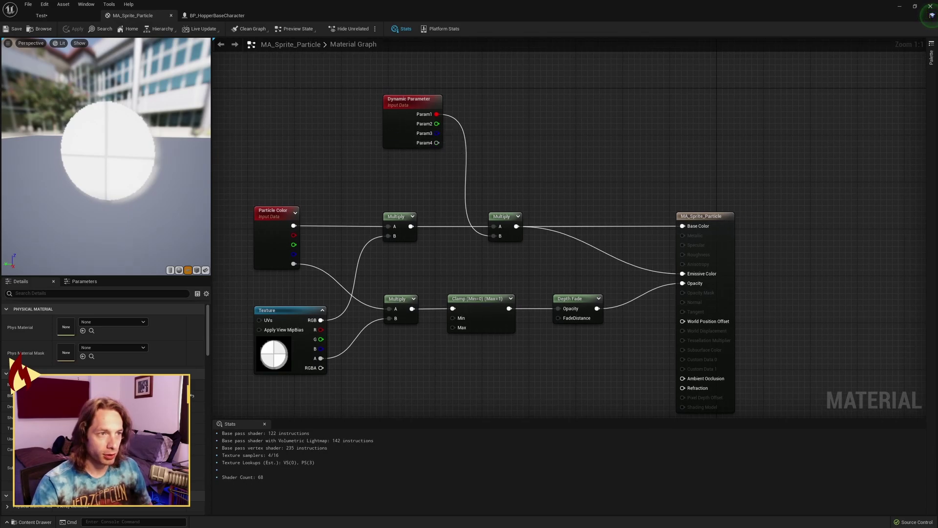
pyautogui.moveTo(411, 145); pyautogui.dragTo(420, 145, button='right')
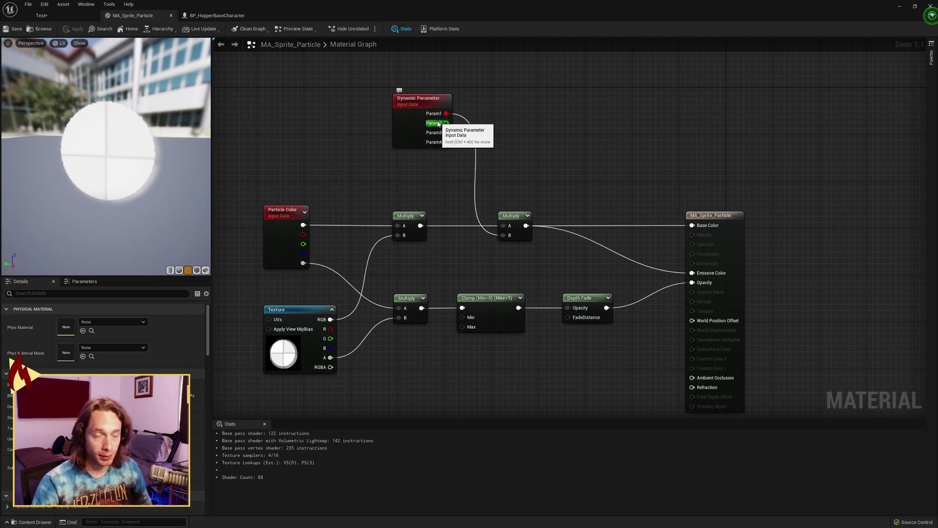
pyautogui.click(408, 129)
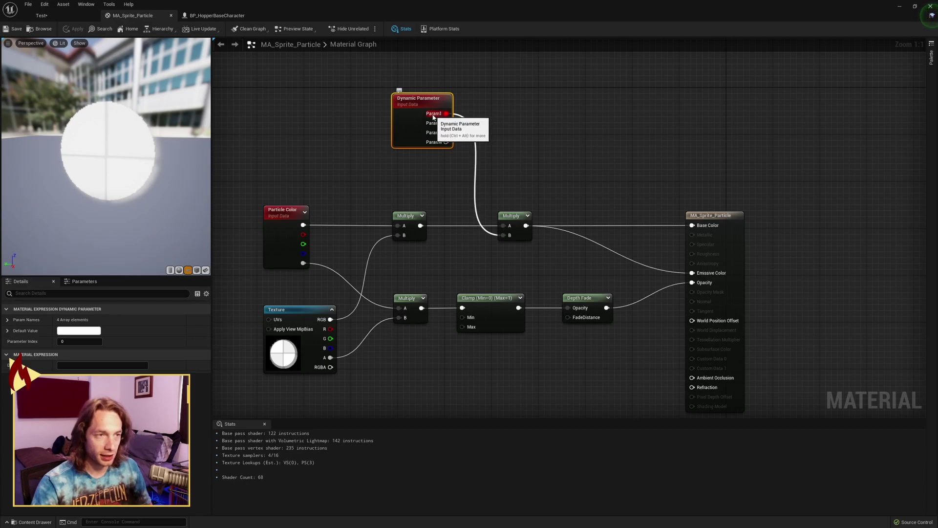
pyautogui.click(431, 187)
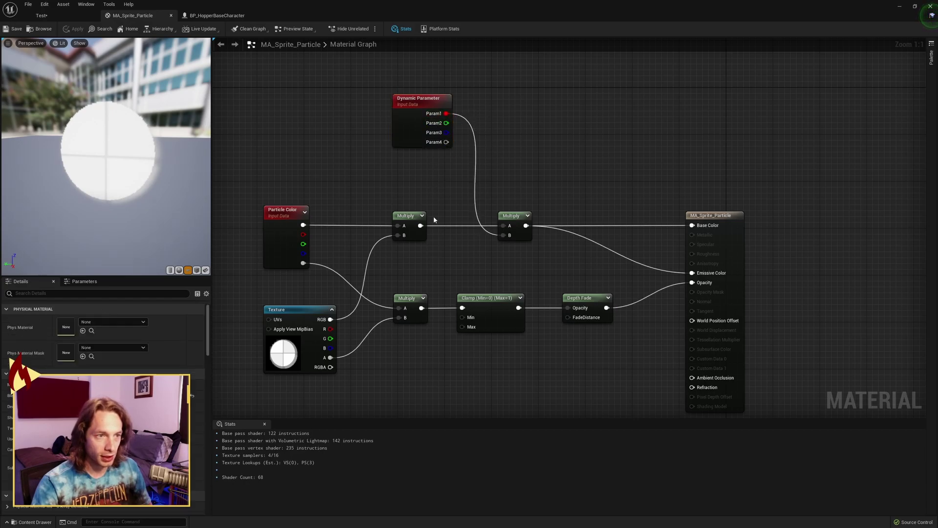
# Inspect the material domain, blend mode and shading model of the MA_Sprite_Particle result node.
pyautogui.moveTo(433, 217); pyautogui.dragTo(442, 185, button='right')
pyautogui.click(738, 184)
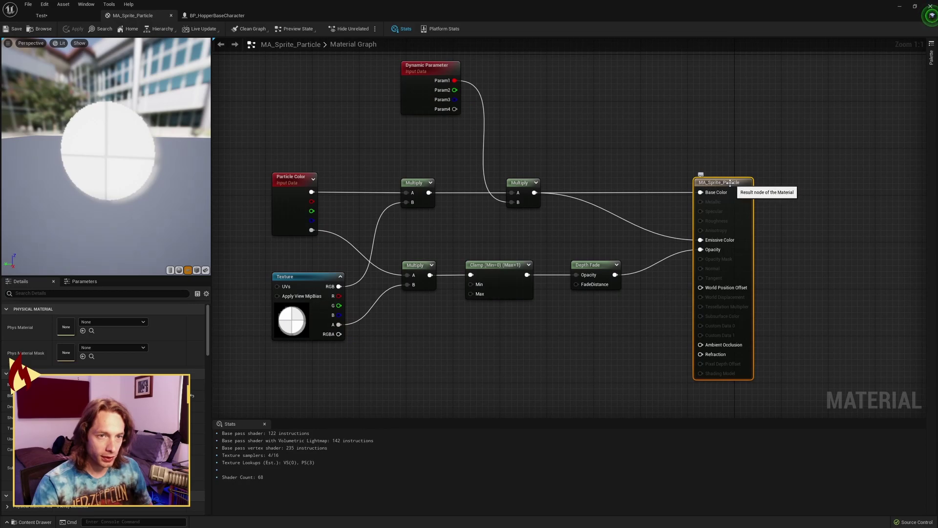
pyautogui.scroll(-2, 86, 342)
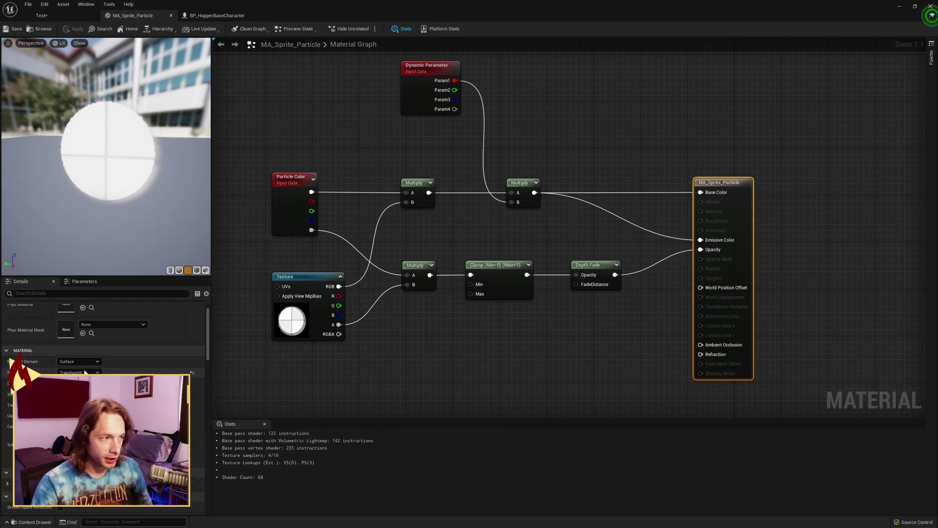
pyautogui.scroll(-2, 49, 337)
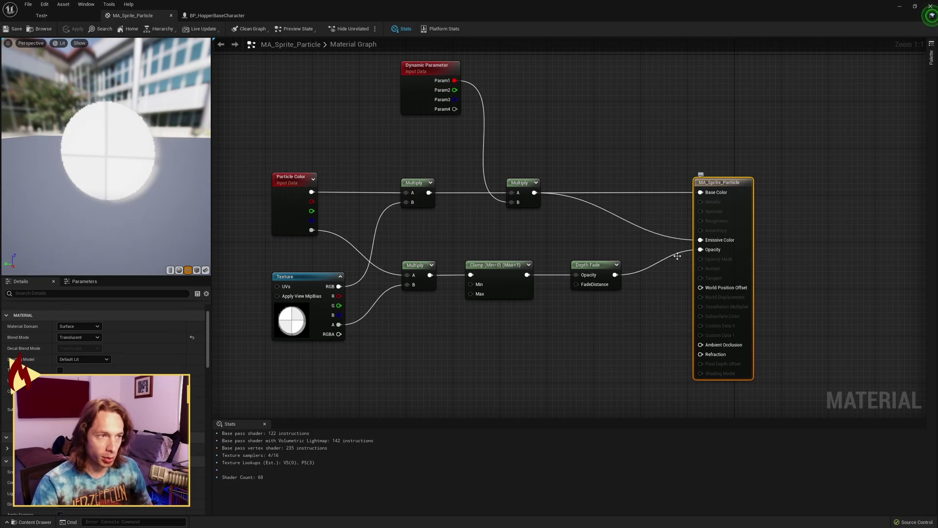
pyautogui.click(391, 320)
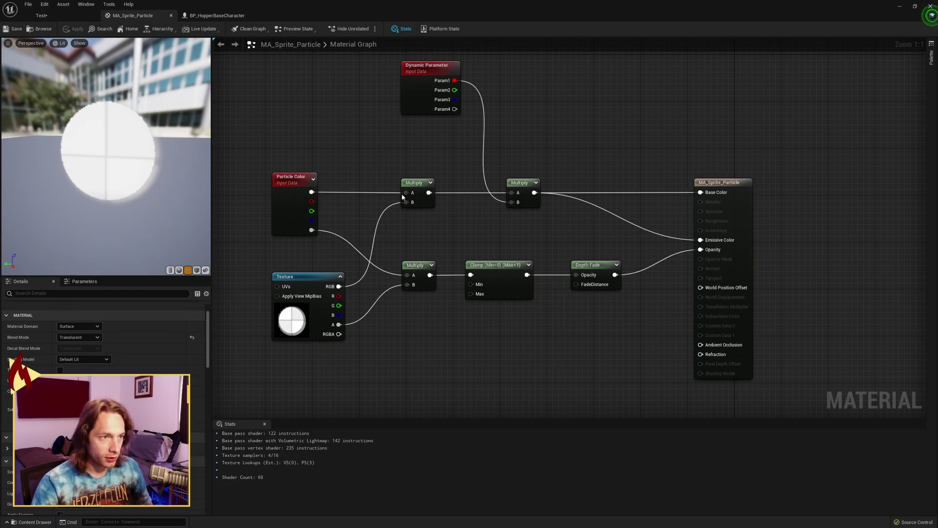
# Examine how the Particle Color and Texture nodes feed the Multiply node for the base color.
pyautogui.click(310, 192)
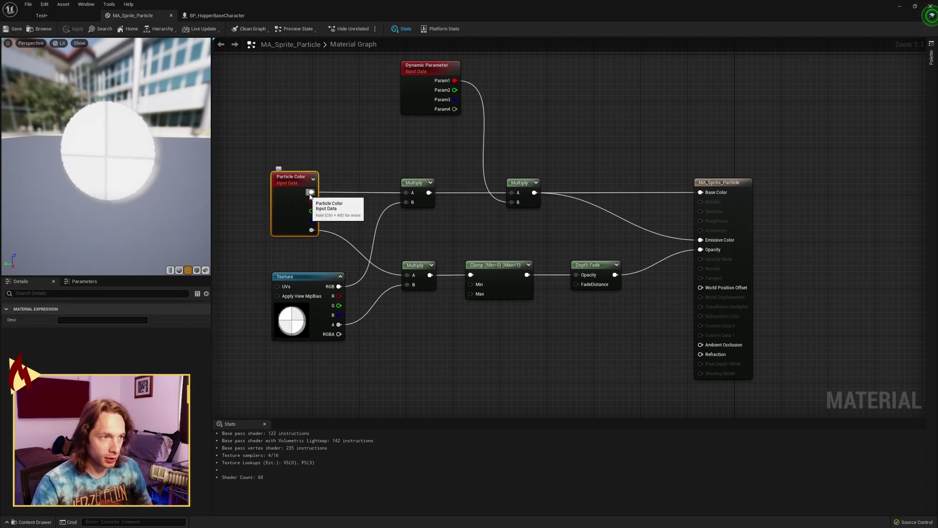
pyautogui.click(337, 212)
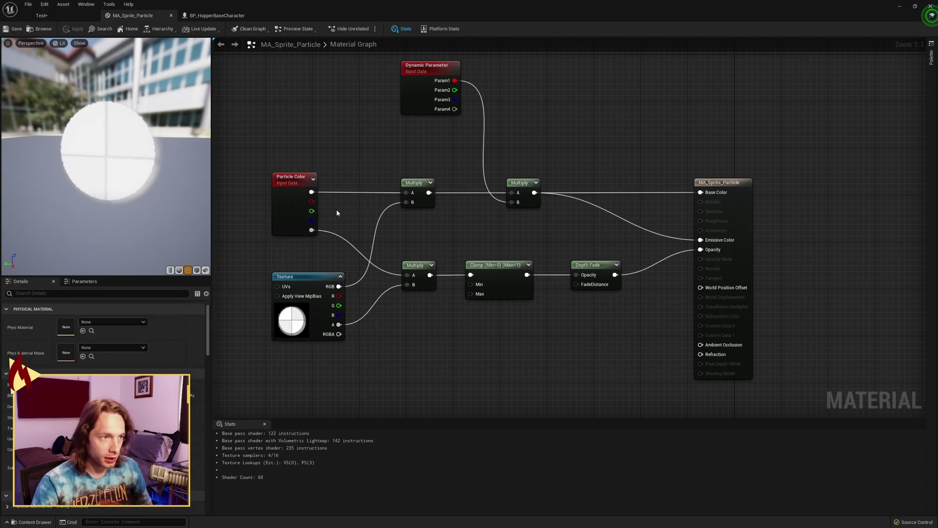
pyautogui.click(311, 281)
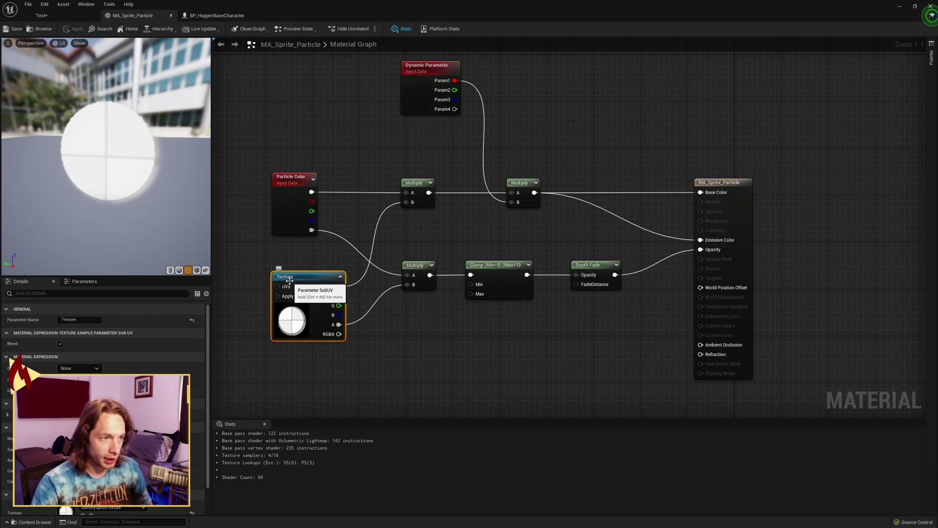
pyautogui.rightClick(306, 282)
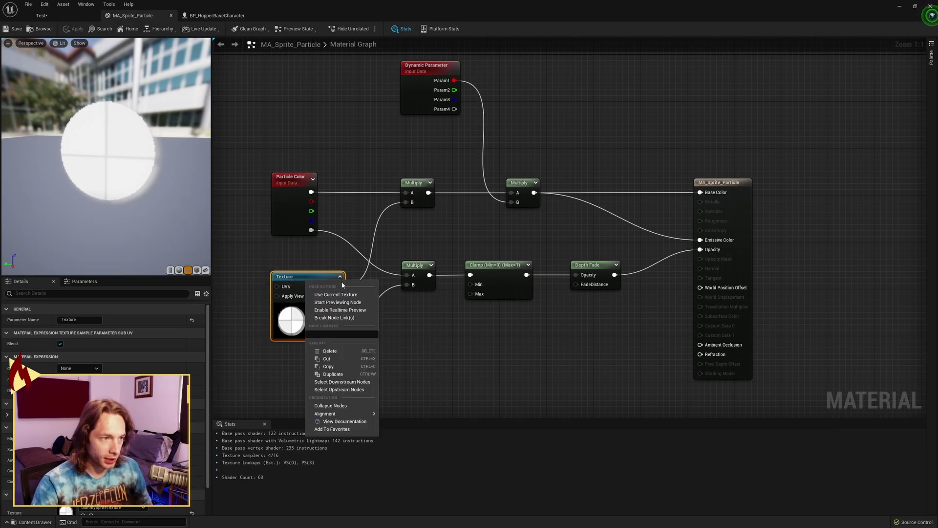
pyautogui.click(277, 256)
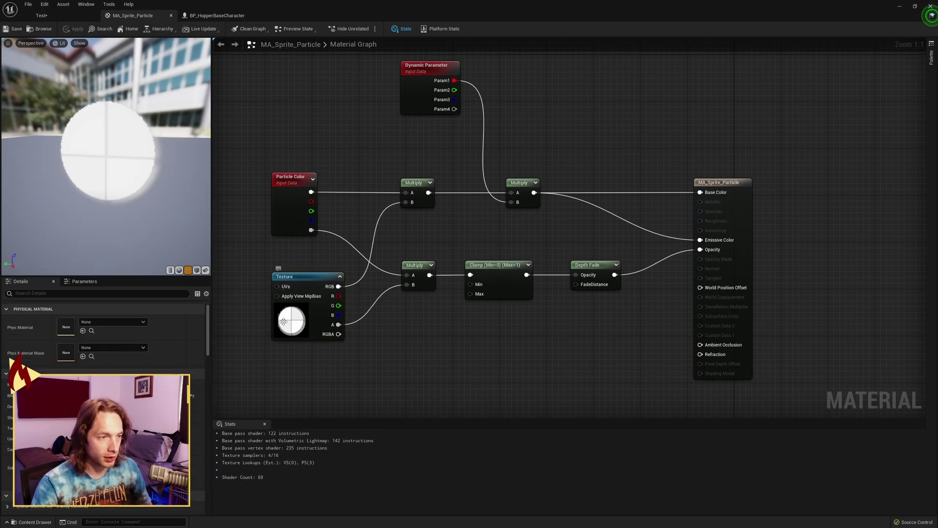
pyautogui.moveTo(379, 332); pyautogui.dragTo(357, 338, button='right')
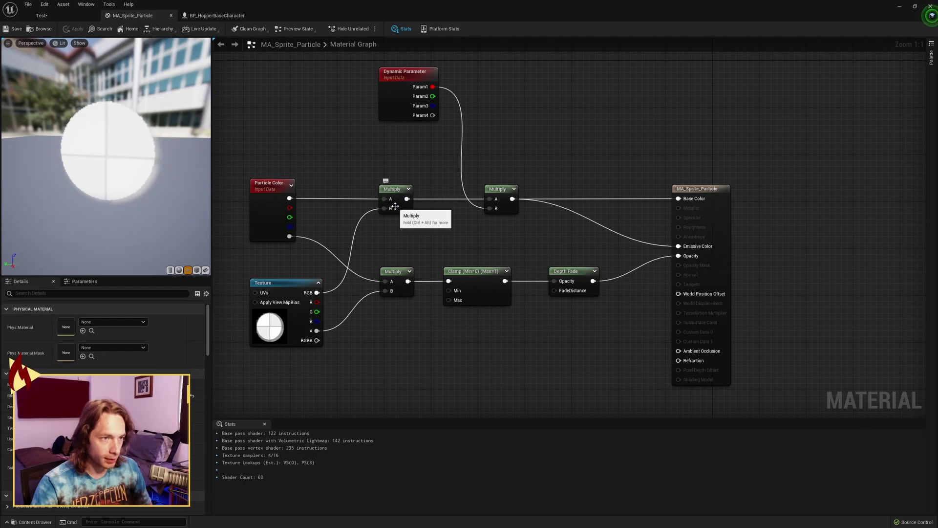
# Examine the alpha path through the Multiply, Clamp and Depth Fade nodes into Opacity, and check the material preview.
pyautogui.click(405, 85)
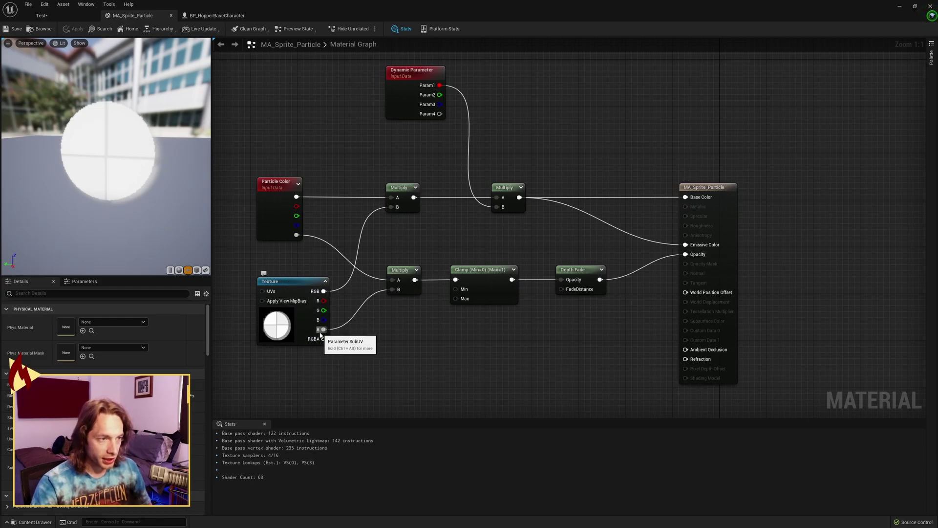
pyautogui.click(289, 230)
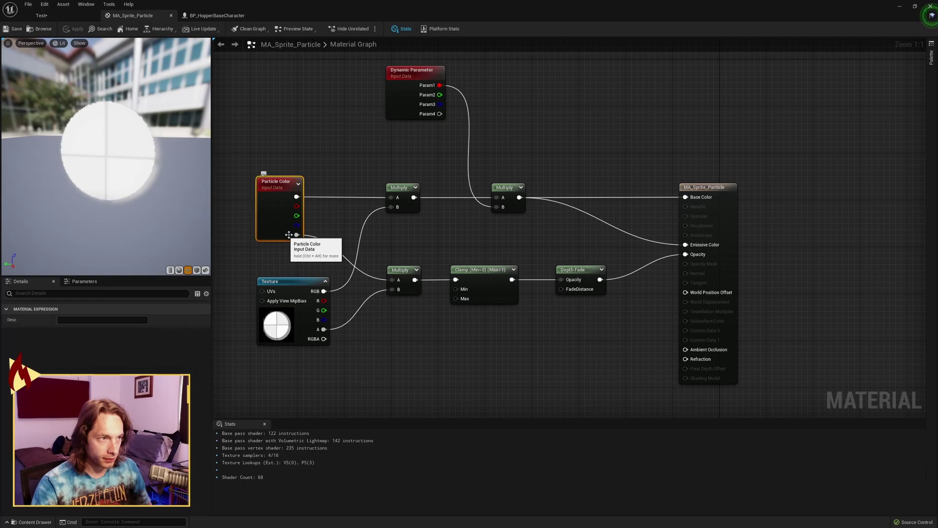
pyautogui.click(412, 318)
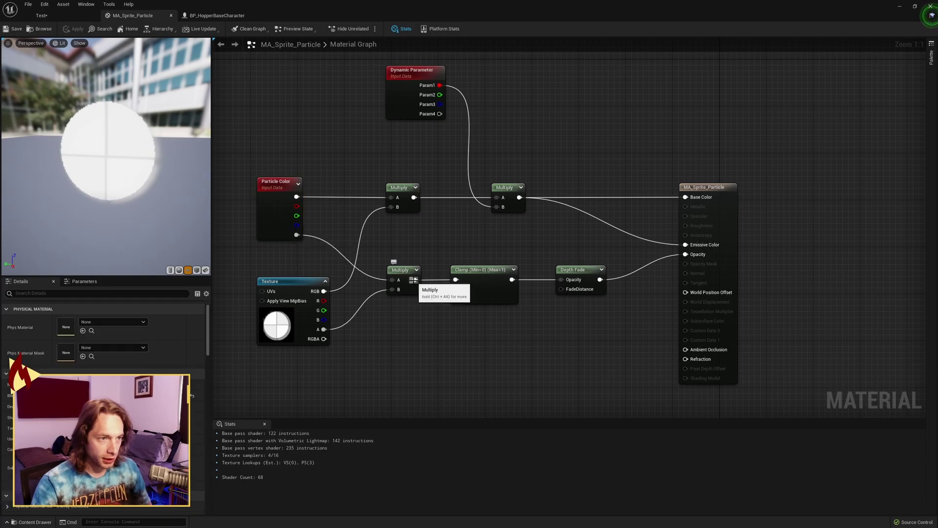
pyautogui.click(490, 277)
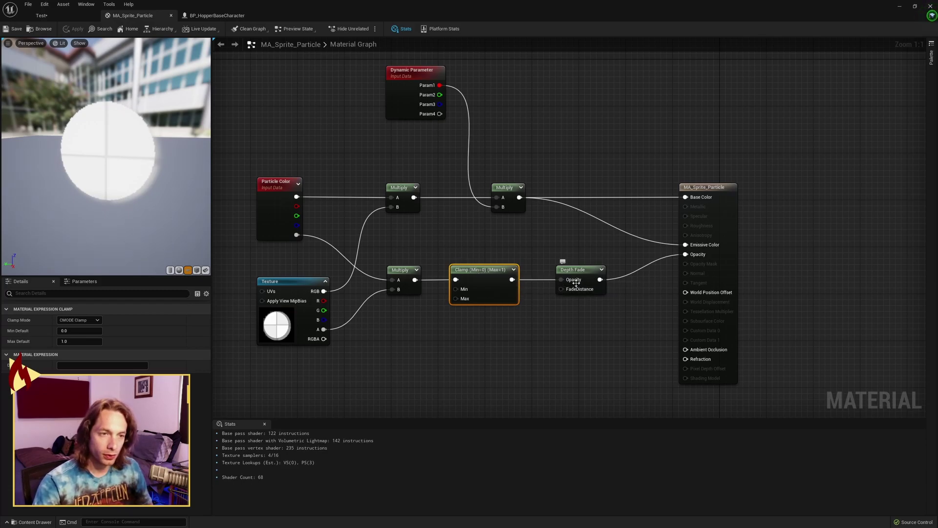
pyautogui.click(612, 289)
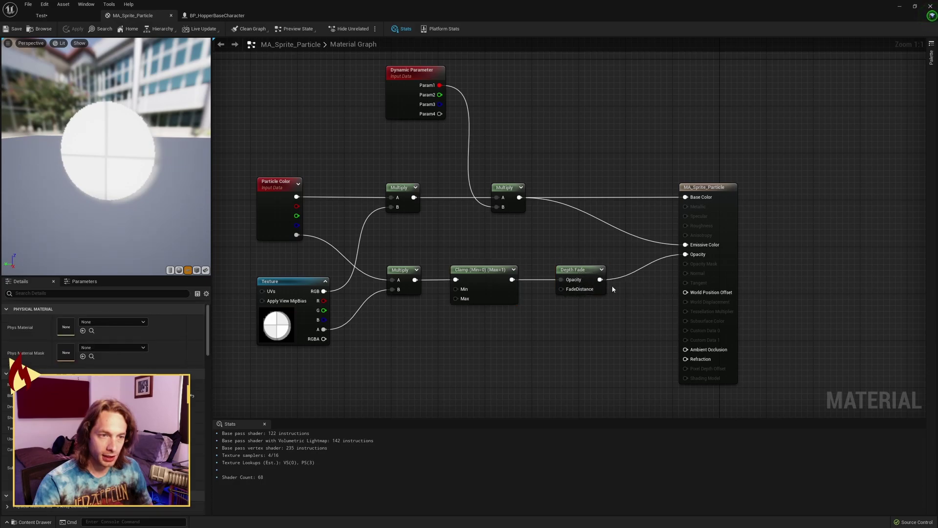
pyautogui.moveTo(640, 300); pyautogui.dragTo(630, 315, button='right')
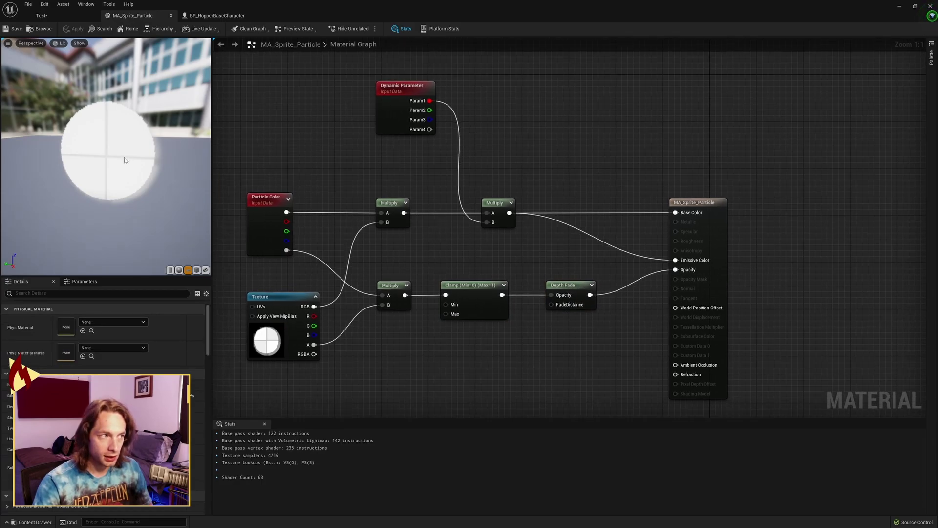
pyautogui.moveTo(124, 160); pyautogui.dragTo(101, 143)
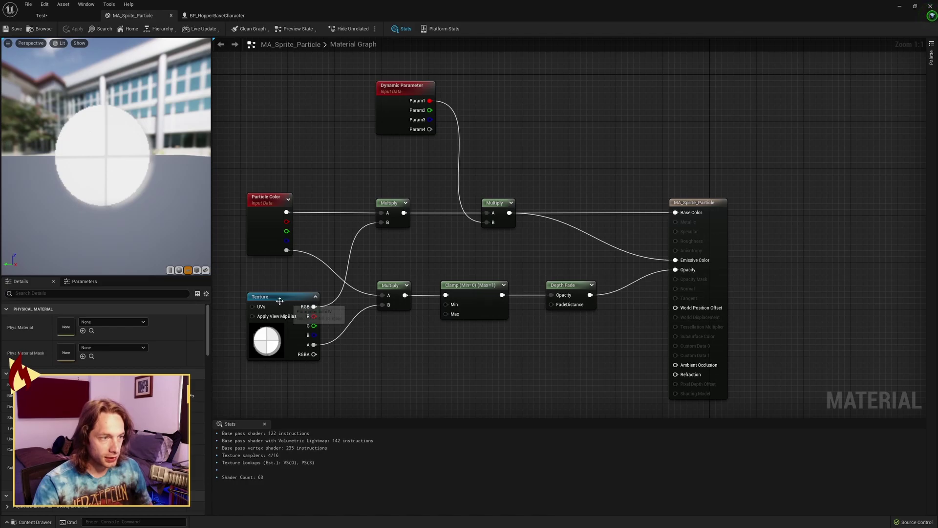
pyautogui.click(299, 316)
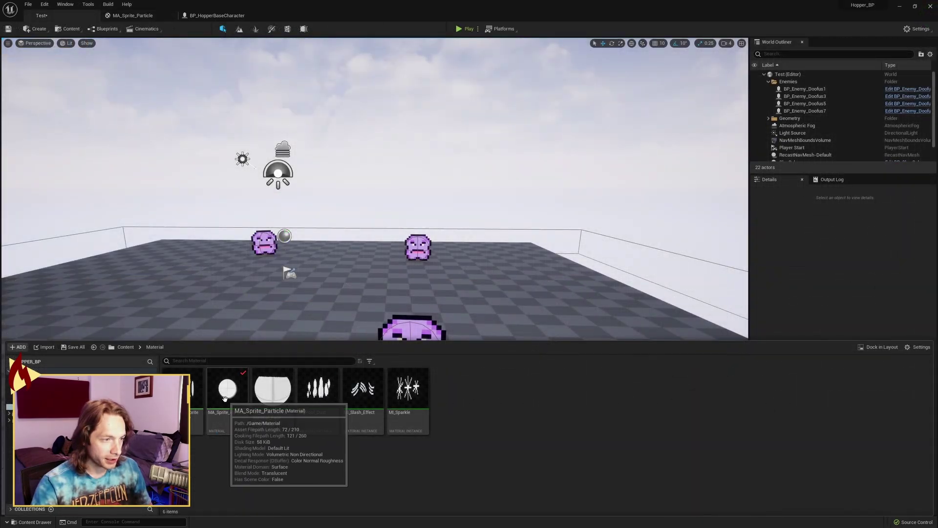
# Look at the material instance option for MA_Sprite_Particle, and open the MI_Poof_Dust instance to inspect its Texture parameter and preview.
pyautogui.rightClick(227, 395)
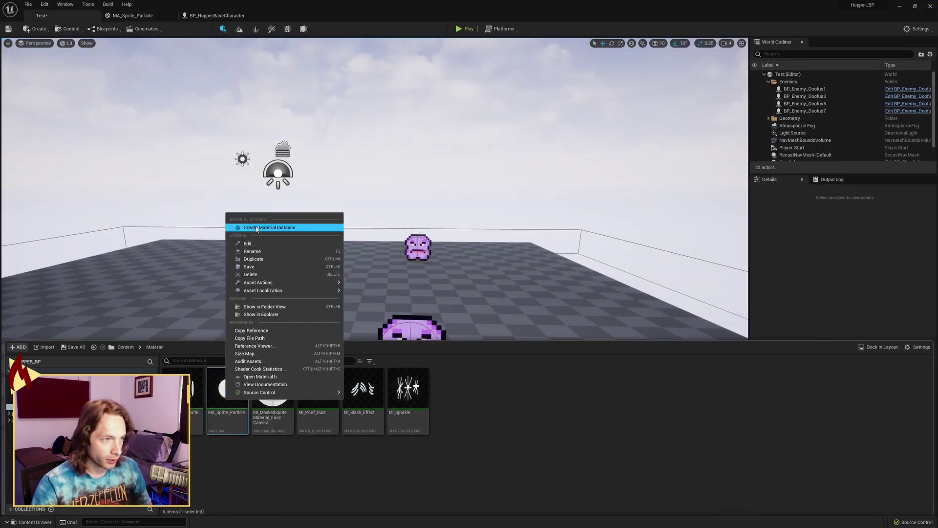
pyautogui.click(320, 408)
pyautogui.doubleClick(320, 408)
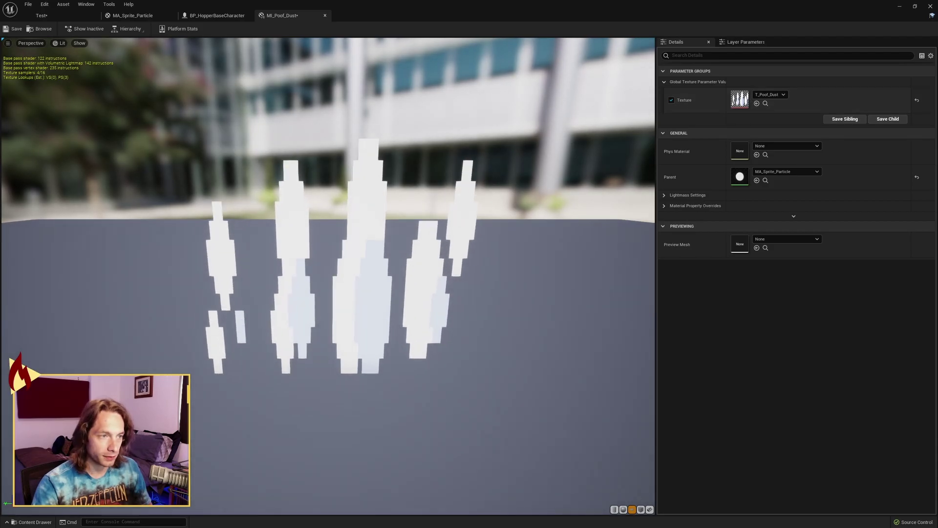
pyautogui.scroll(3, 432, 237)
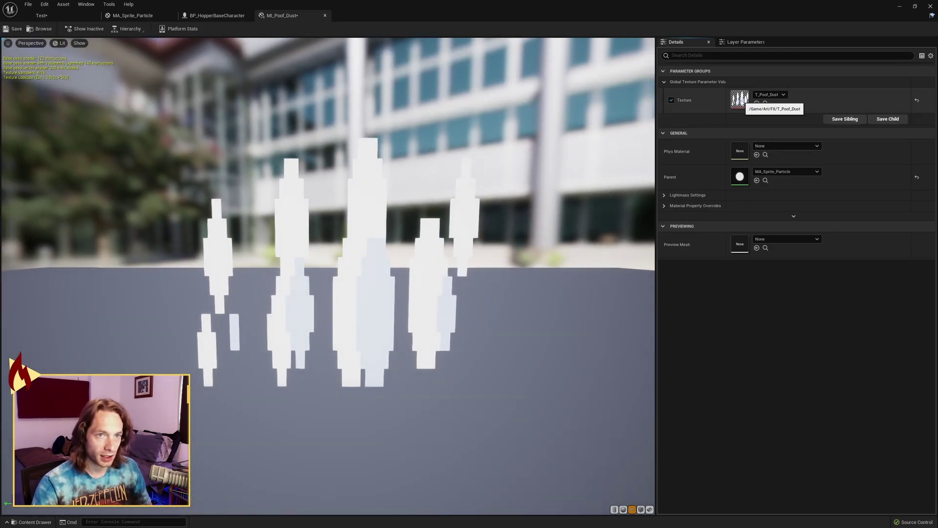
# Open the T_Poof_Dust texture, inspect its sprite frames at 1,308% zoom, and close both the texture and the MI_Poof_Dust instance.
pyautogui.doubleClick(739, 99)
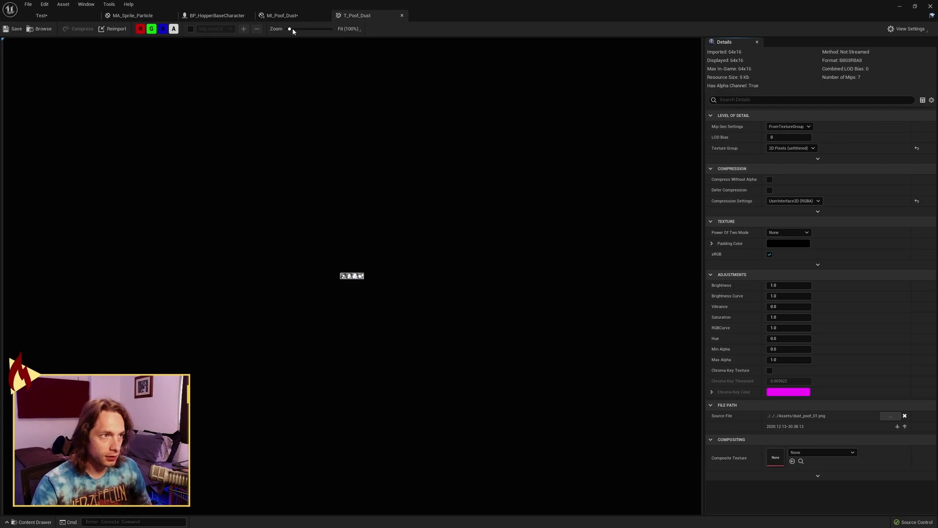
pyautogui.moveTo(292, 32); pyautogui.dragTo(327, 30)
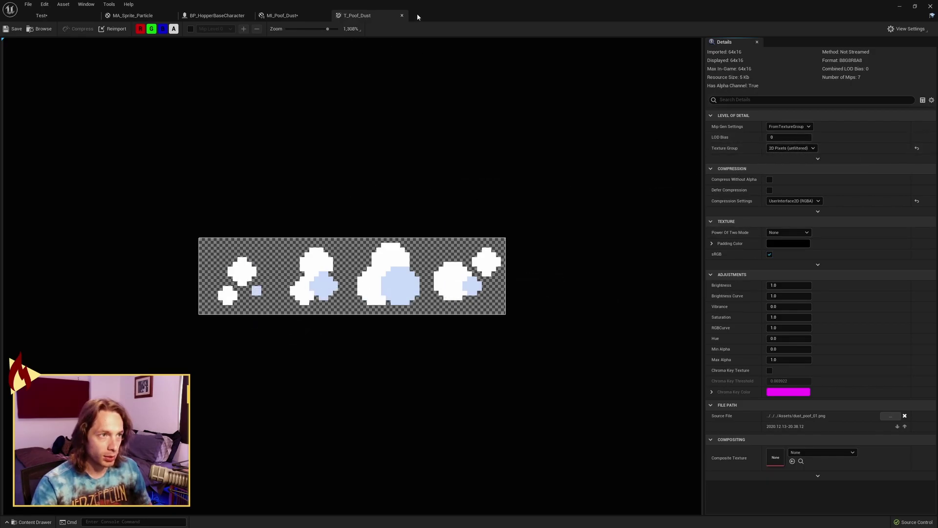
pyautogui.click(401, 17)
pyautogui.click(325, 15)
# Create an empty Niagara System in the FX folder, name it N_Poof, and open it for editing.
pyautogui.hotkey('ctrl', 'space')
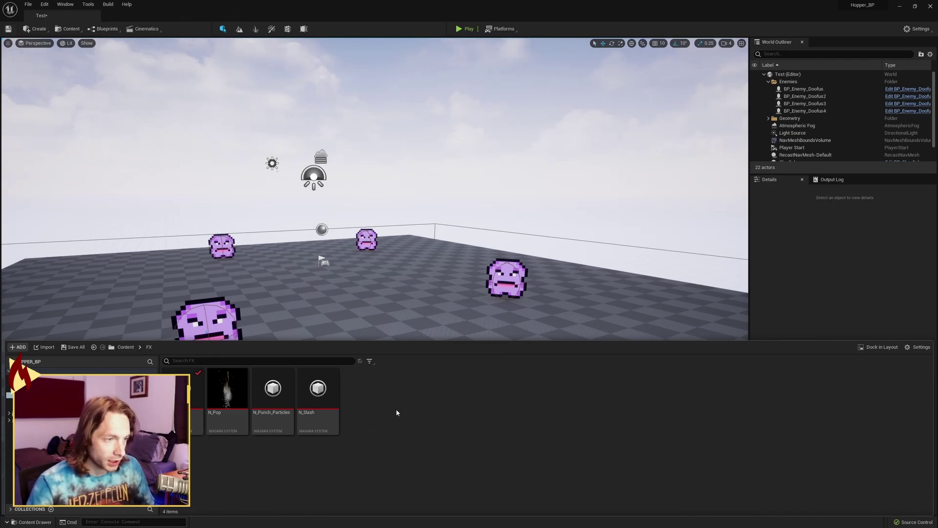
pyautogui.rightClick(396, 410)
pyautogui.moveTo(429, 337)
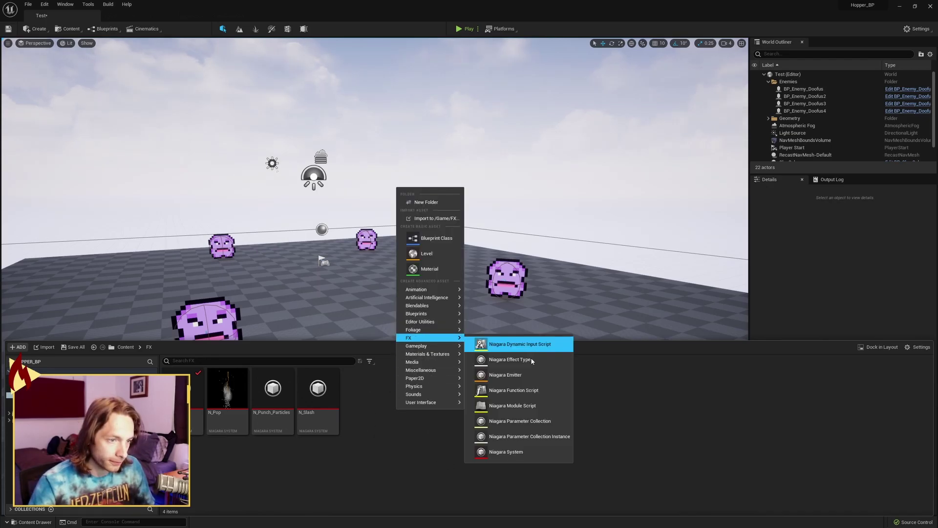
pyautogui.click(488, 452)
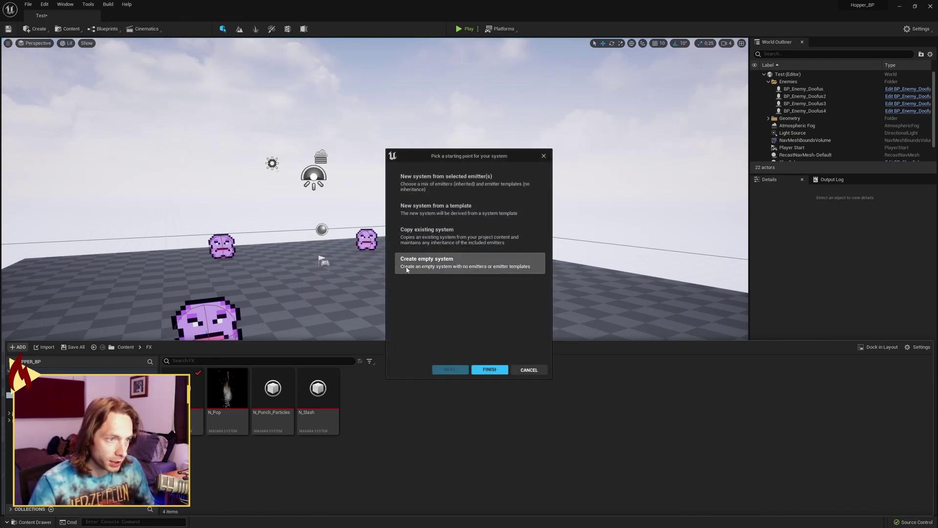
pyautogui.click(490, 370)
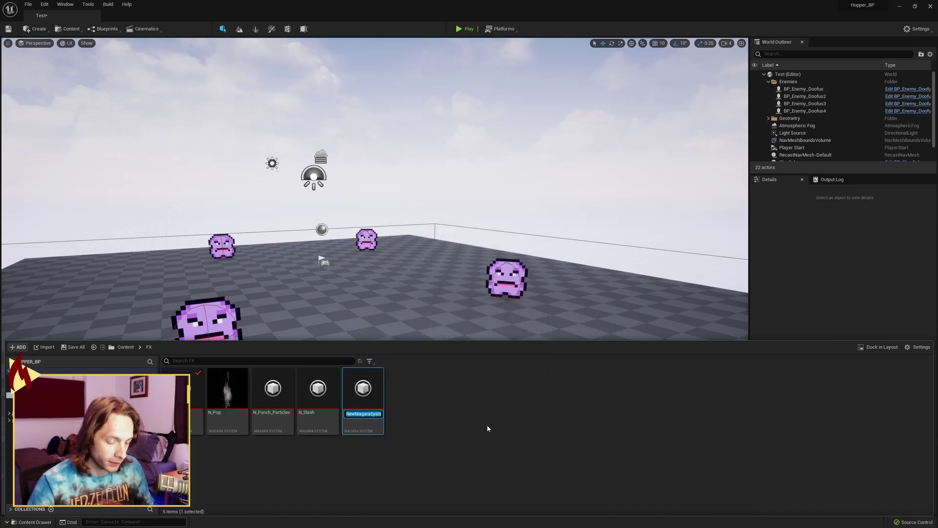
pyautogui.write('N_Poof')
pyautogui.press('Return')
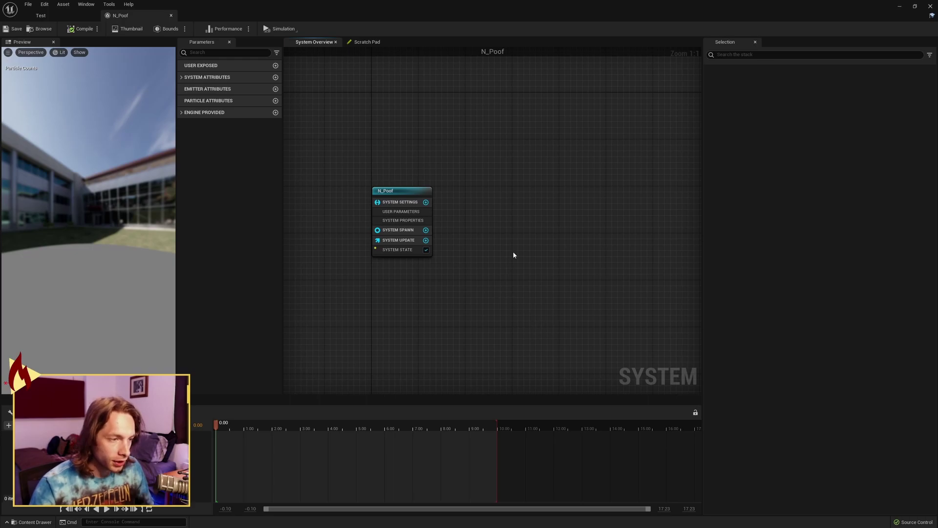
# Add an Omnidirectional Burst emitter to the N_Poof system.
pyautogui.rightClick(485, 198)
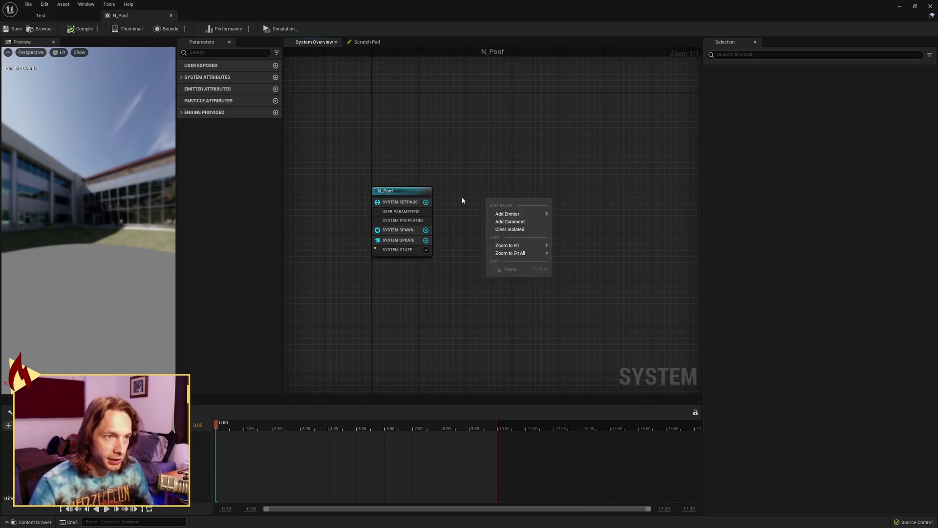
pyautogui.moveTo(533, 217)
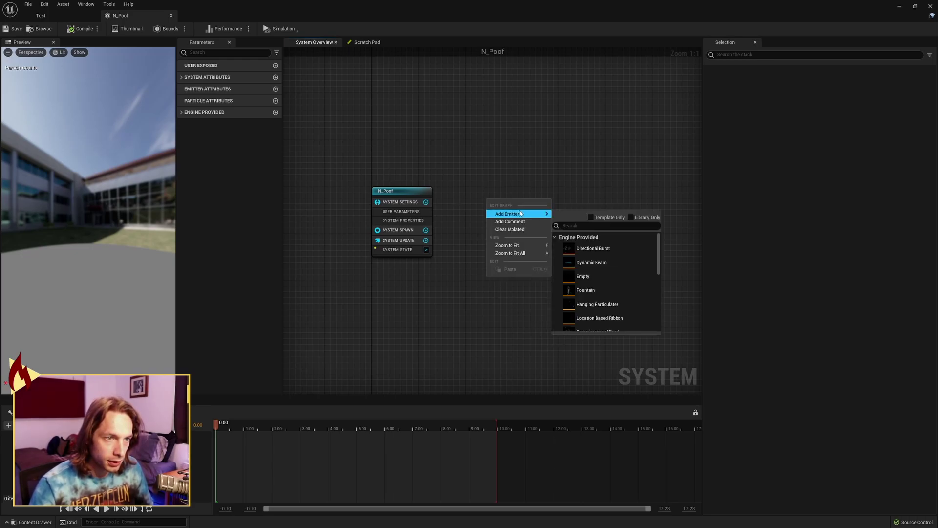
pyautogui.write('omni')
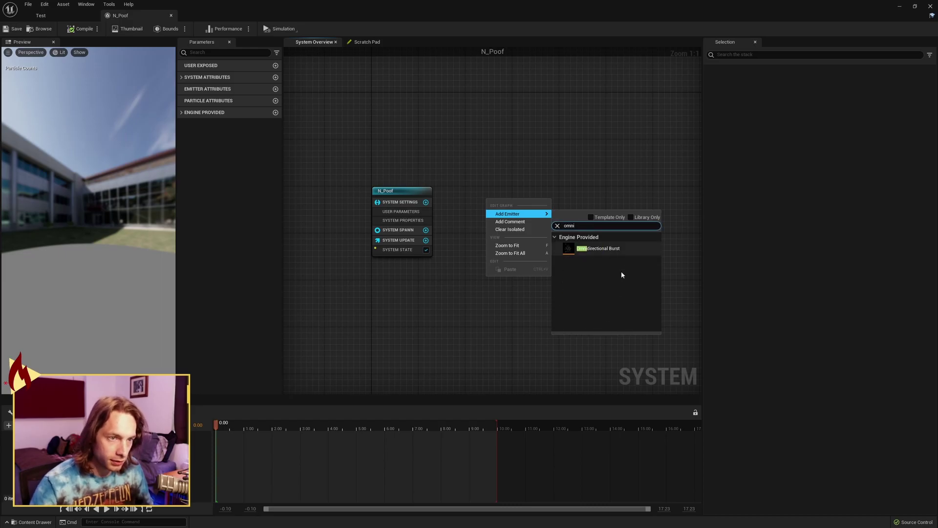
pyautogui.click(616, 249)
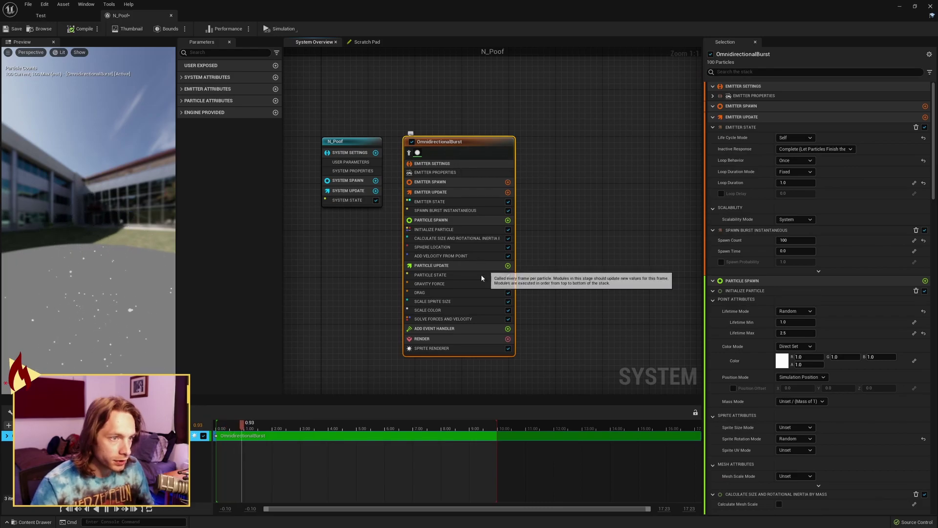
# Delete the Calculate Size and Rotational Inertia by Mass module from the emitter's Particle Spawn stage.
pyautogui.click(443, 238)
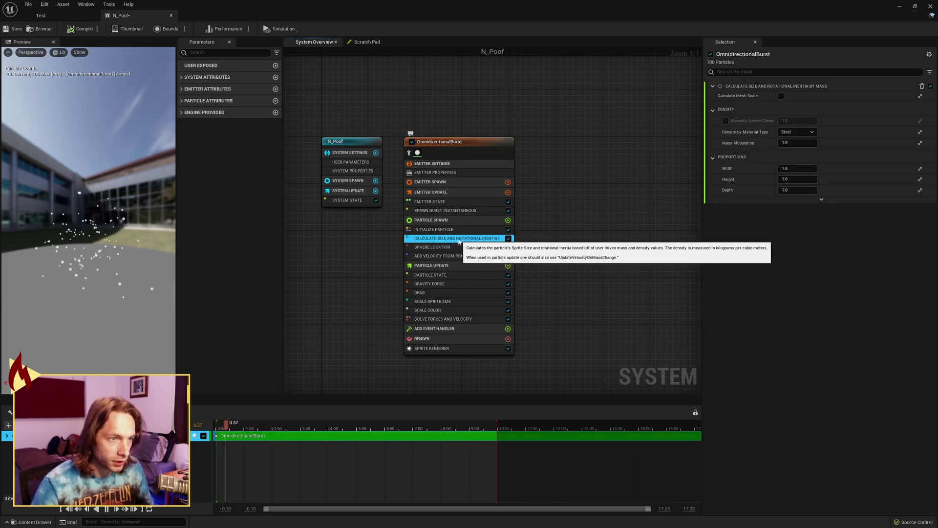
pyautogui.rightClick(459, 241)
pyautogui.click(476, 351)
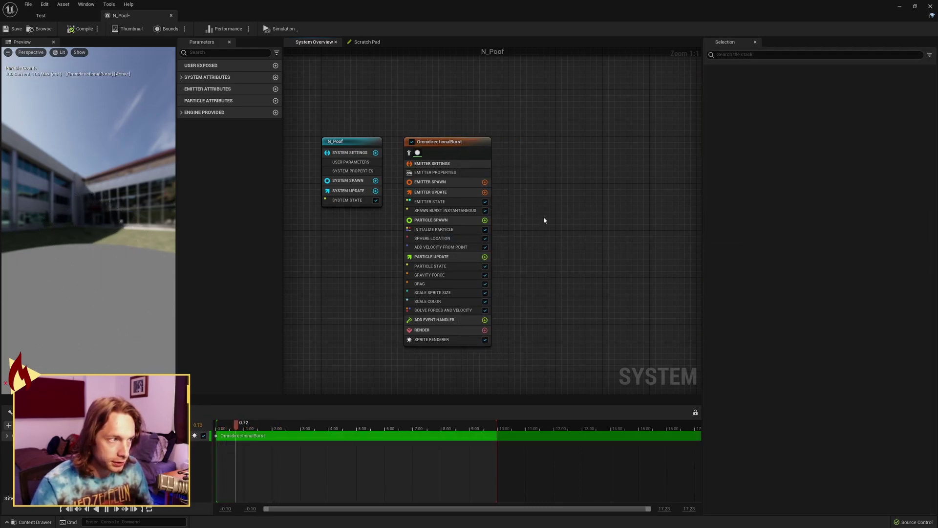
# Assign the MI_Poof_Dust material instance to the emitter's Sprite Renderer.
pyautogui.click(455, 142)
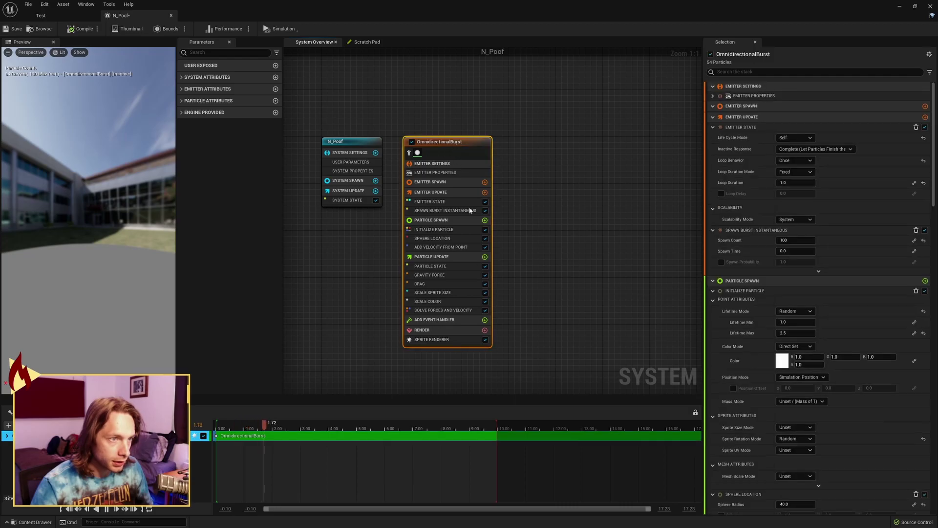
pyautogui.click(451, 340)
pyautogui.click(829, 108)
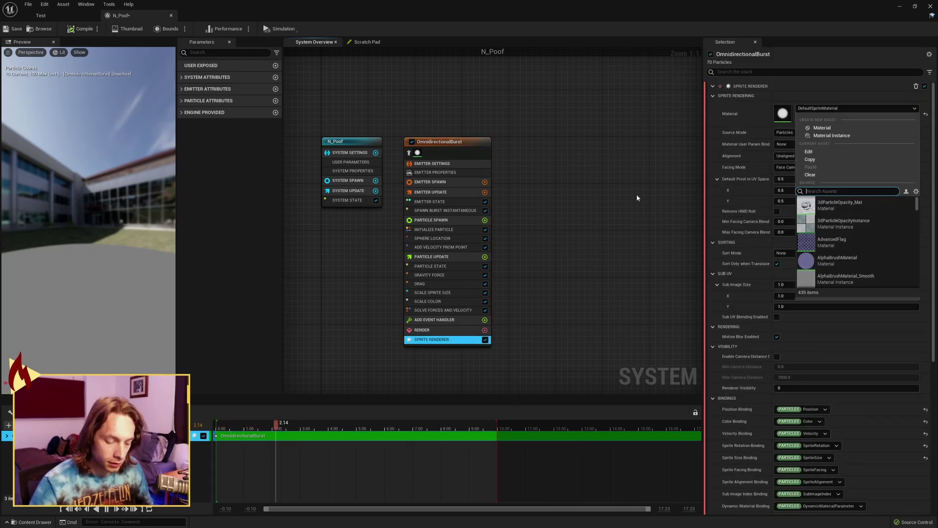
pyautogui.write('poof')
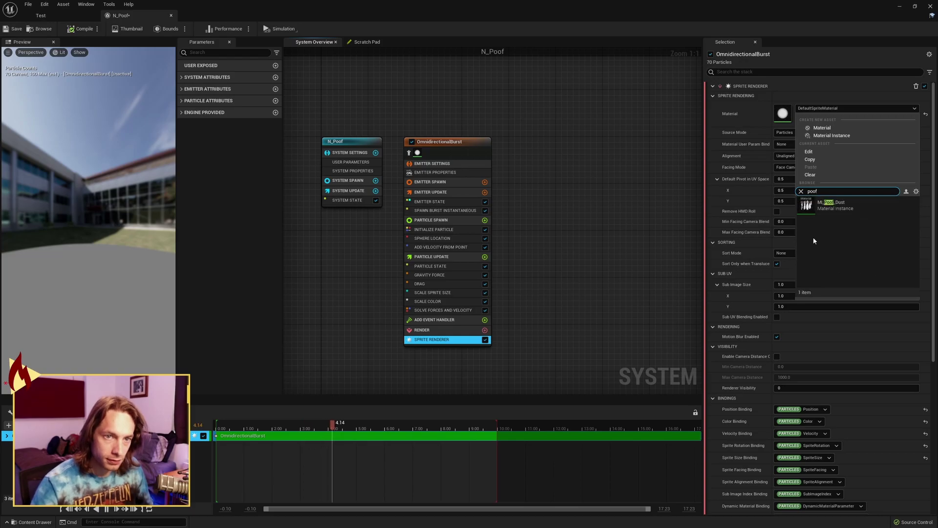
pyautogui.click(830, 205)
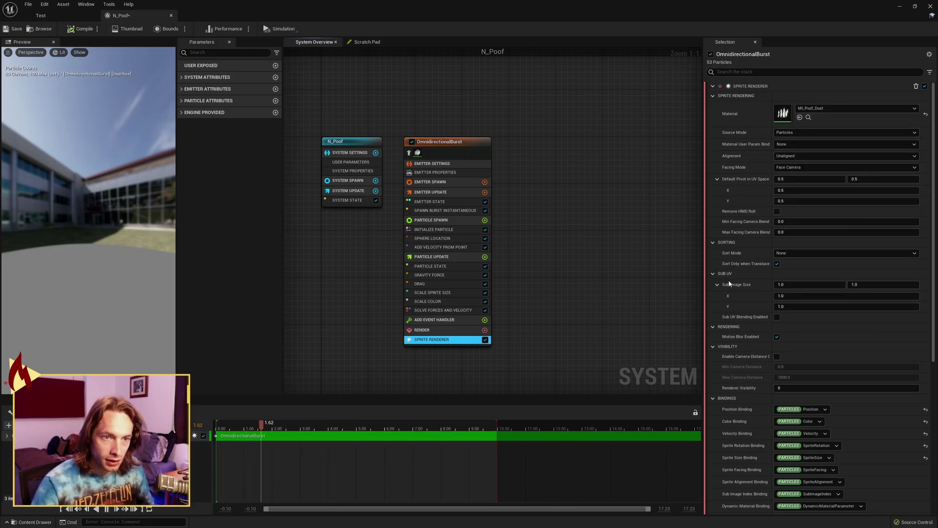
# Set the Sprite Renderer's Sub Image Size X to 4.
pyautogui.click(793, 285)
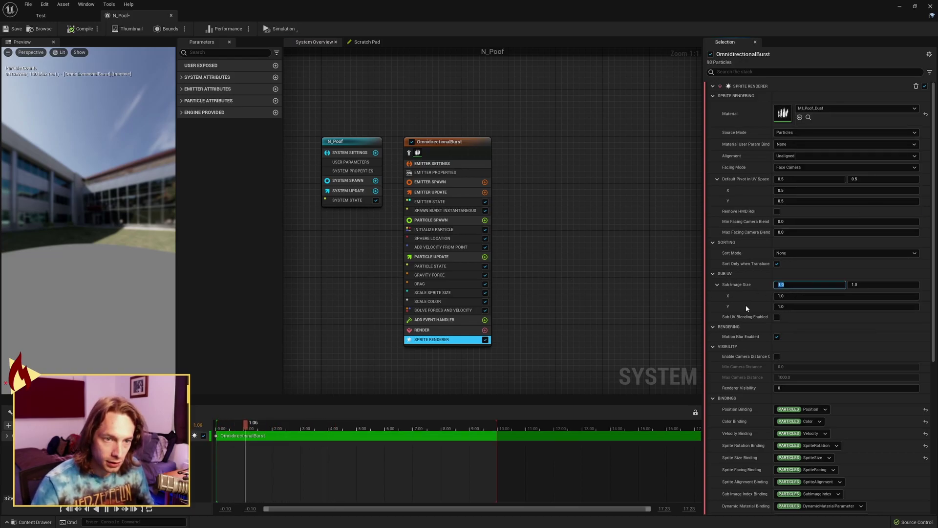
pyautogui.write('4')
pyautogui.press('Return')
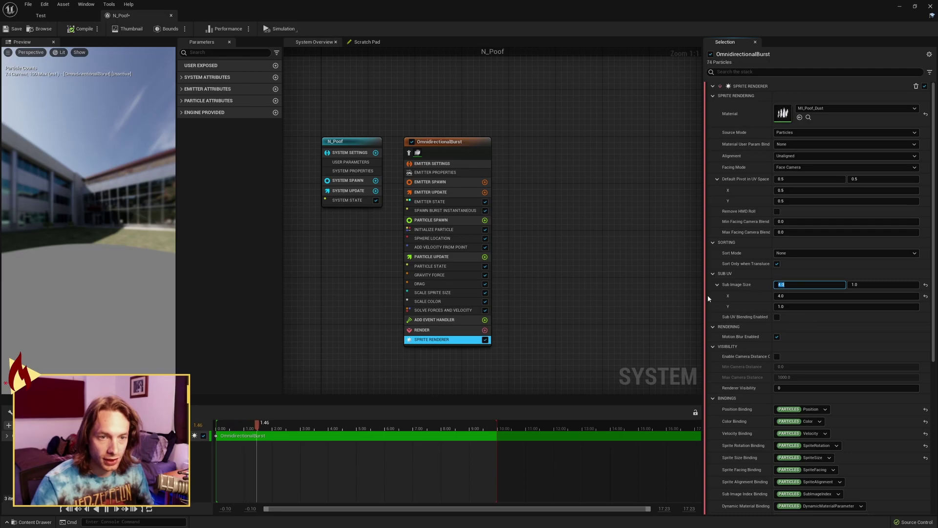
# Add a Sub UVAnimation module to the Particle Update stage and move it to the start of that stage.
pyautogui.click(483, 258)
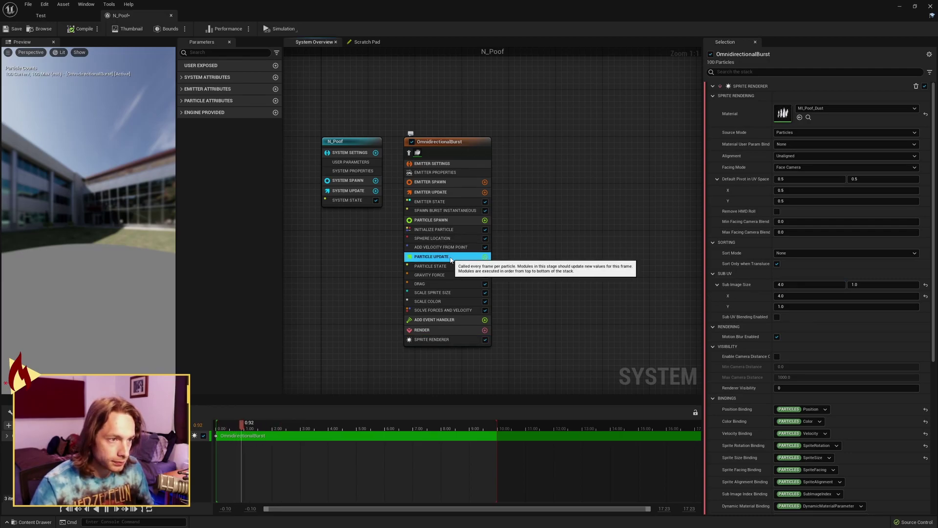
pyautogui.click(450, 258)
pyautogui.click(485, 257)
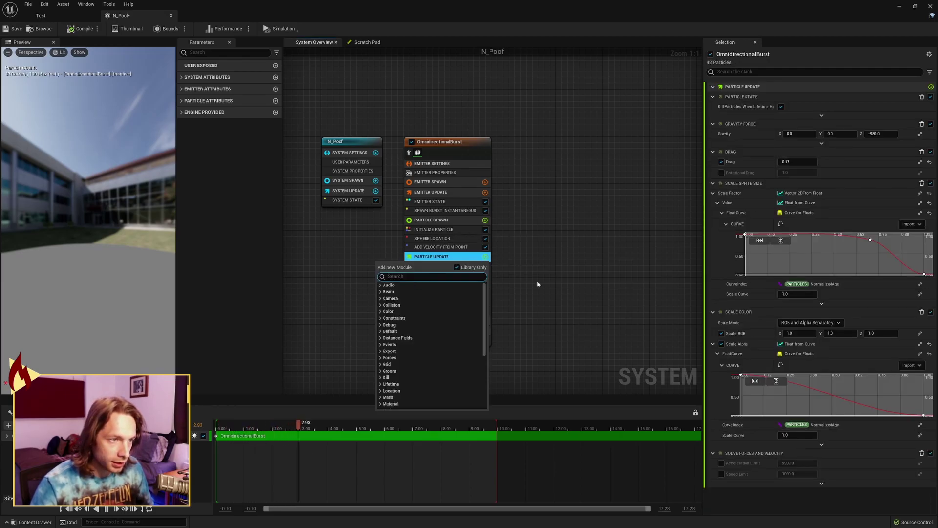
pyautogui.write('sub uv')
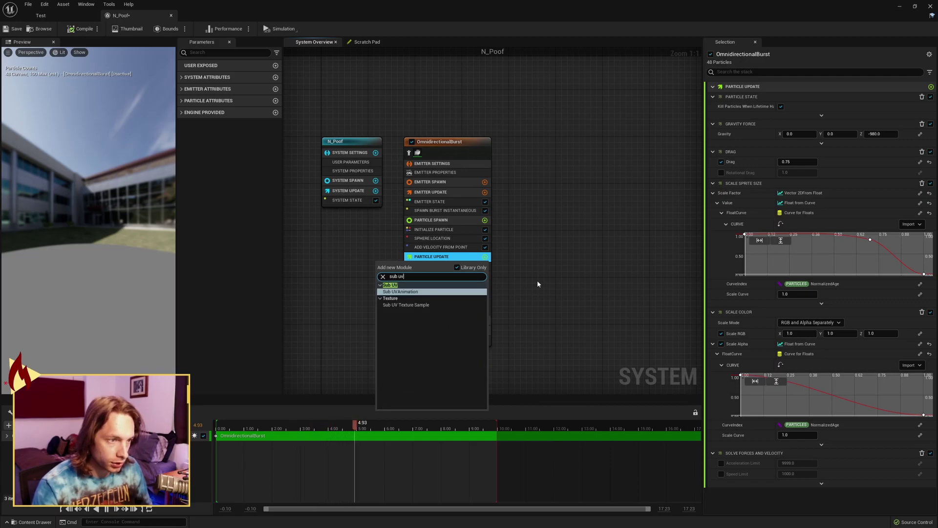
pyautogui.click(401, 291)
pyautogui.moveTo(439, 319); pyautogui.dragTo(439, 266)
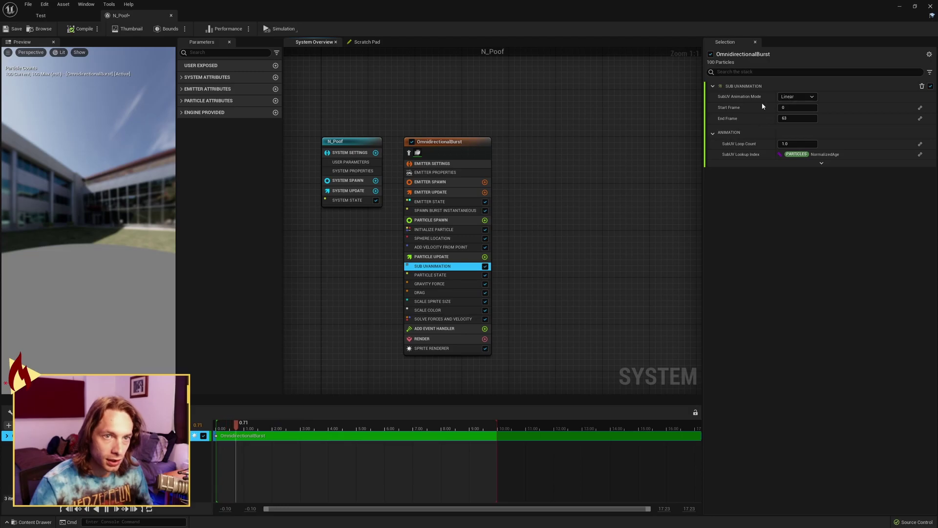
# Set the Sub UVAnimation module's End Frame to 3.
pyautogui.click(795, 118)
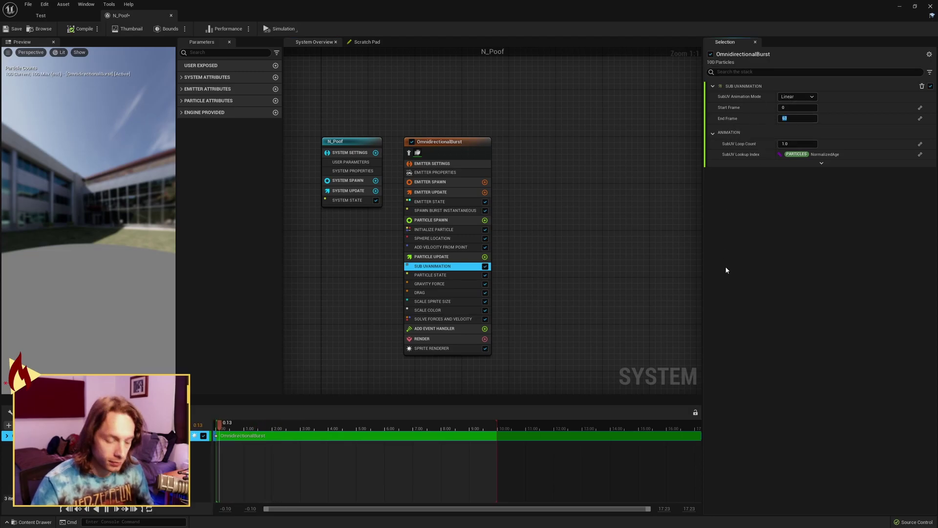
pyautogui.write('3')
pyautogui.press('Return')
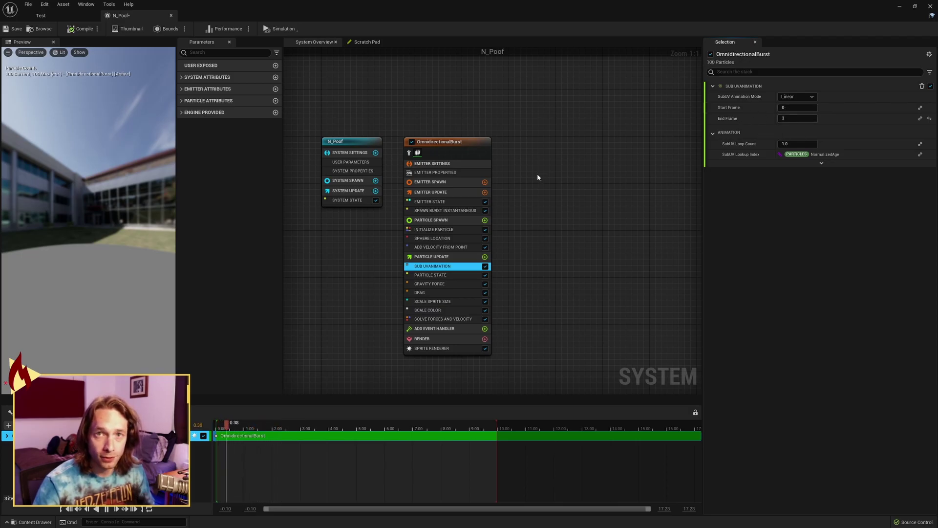
# Set the Spawn Burst Instantaneous module's Spawn Count to 4.
pyautogui.click(440, 212)
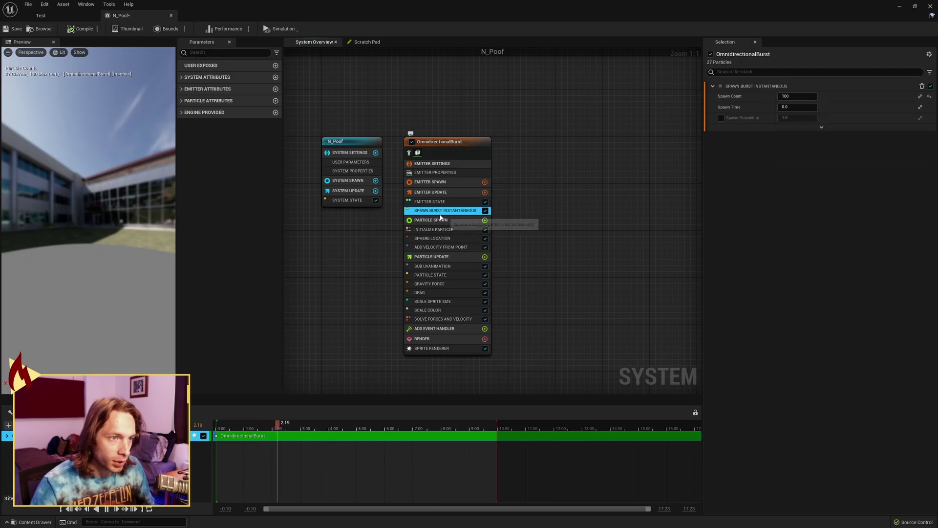
pyautogui.click(785, 96)
pyautogui.write('4')
pyautogui.press('Return')
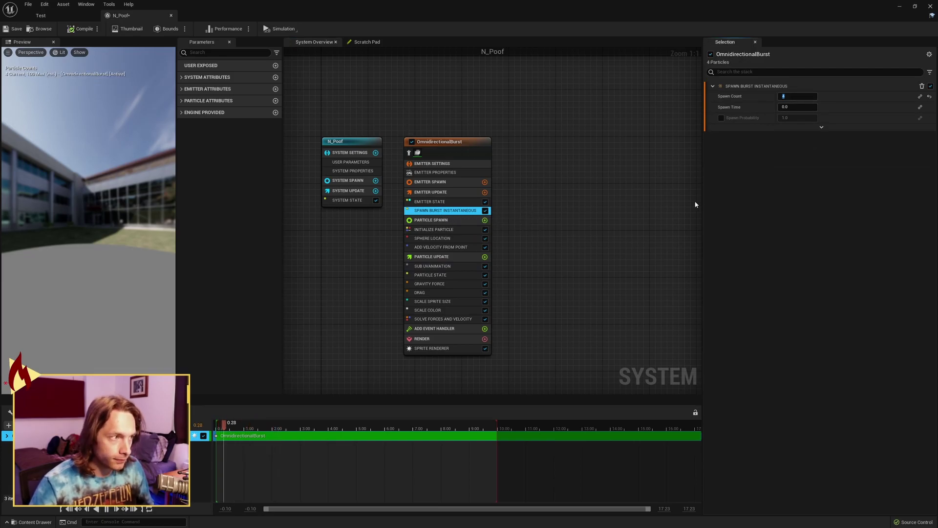
# Set the random particle lifetime in Initialize Particle to a minimum of 0.5 and a maximum of 0.8.
pyautogui.click(436, 230)
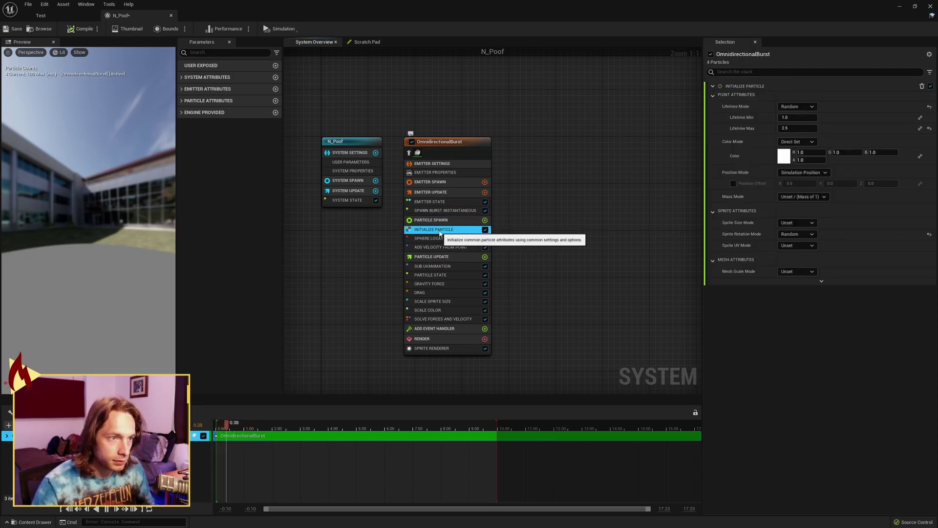
pyautogui.click(795, 117)
pyautogui.write('.5')
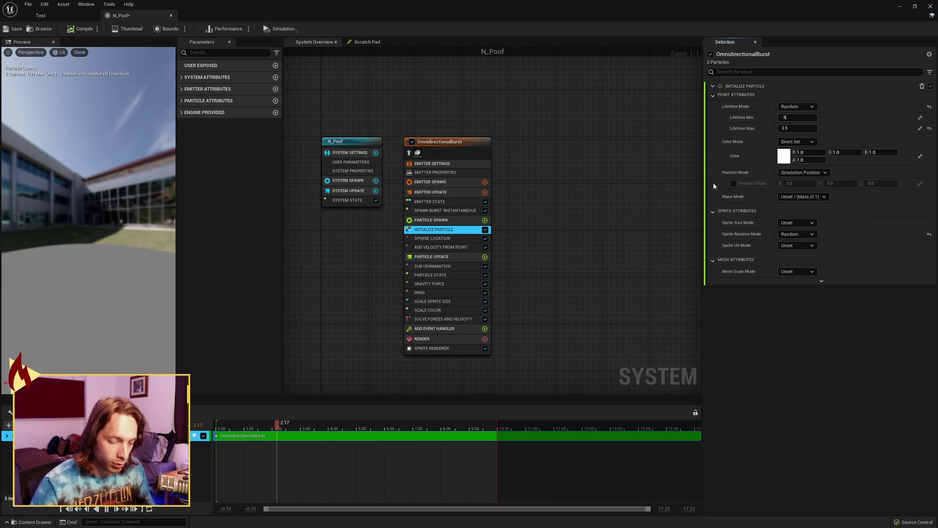
pyautogui.press('Return')
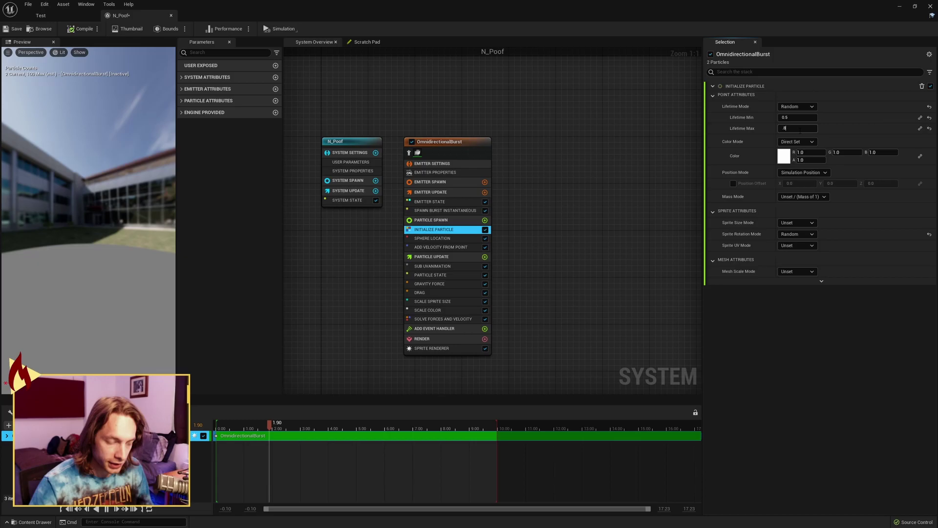
pyautogui.click(595, 239)
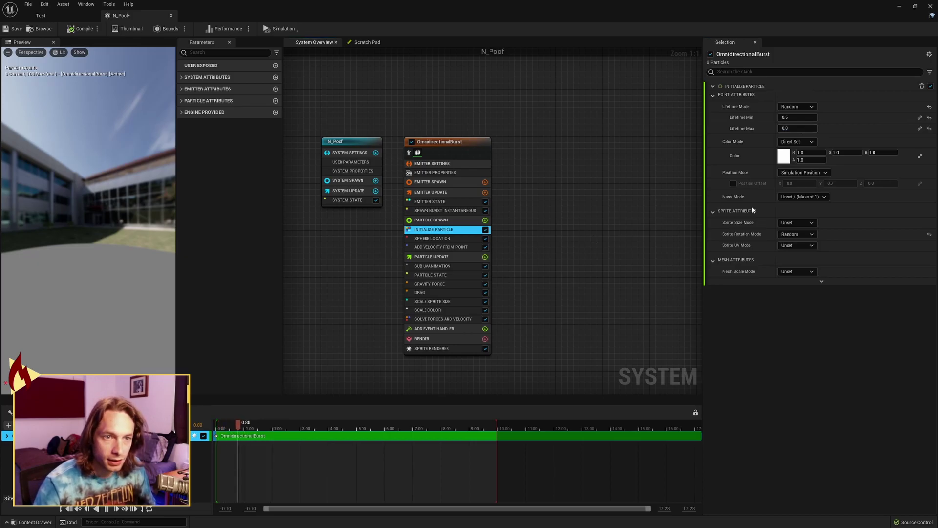
# Set the Sprite Size Mode to Random Uniform, with a minimum size of 50 and a maximum of 100.
pyautogui.click(788, 226)
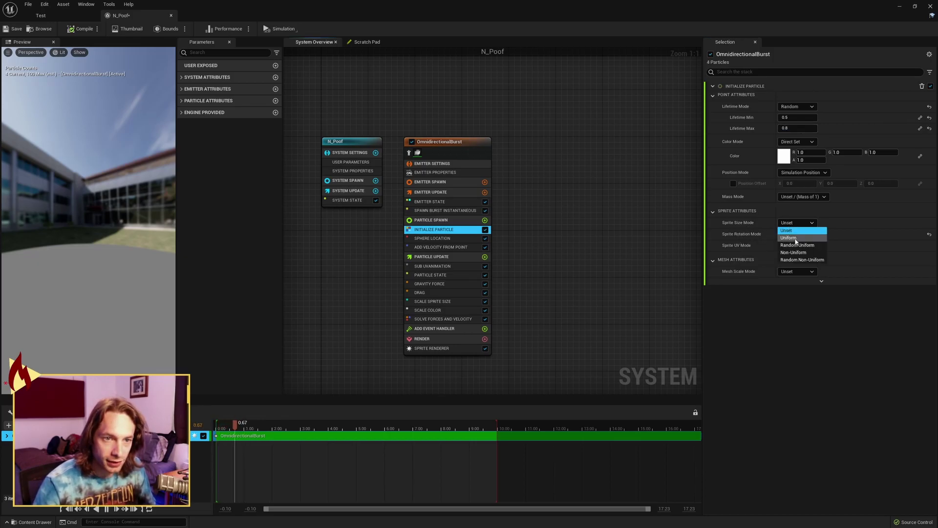
pyautogui.click(794, 249)
pyautogui.click(796, 234)
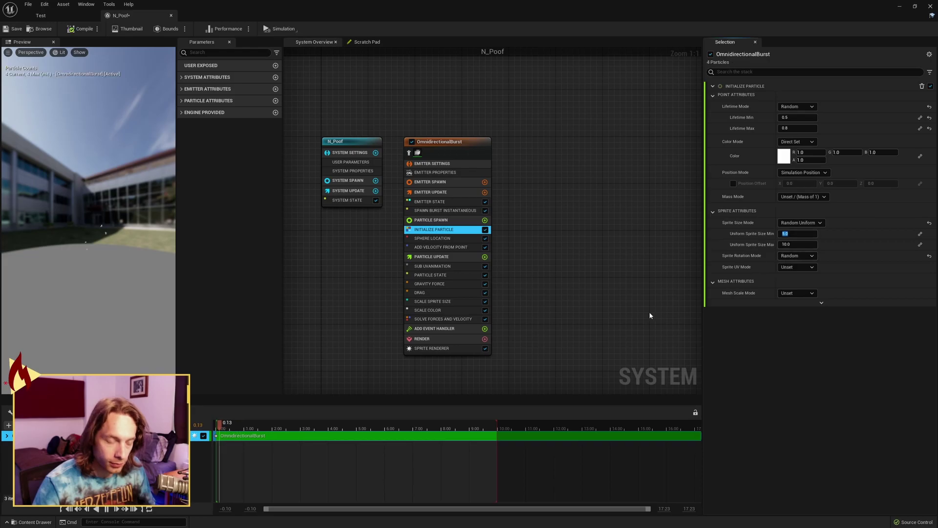
pyautogui.write('50')
pyautogui.press('Tab')
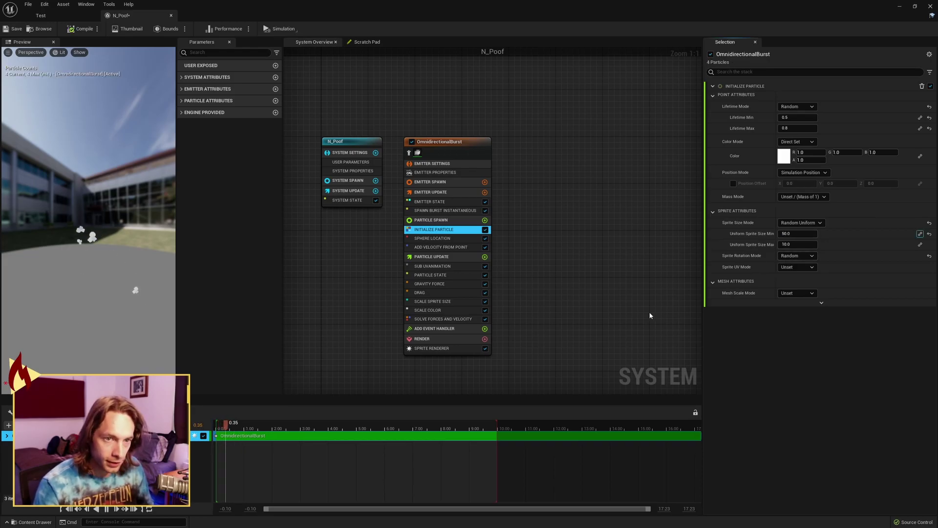
pyautogui.write('100')
pyautogui.press('Return')
pyautogui.moveTo(165, 269); pyautogui.dragTo(139, 274)
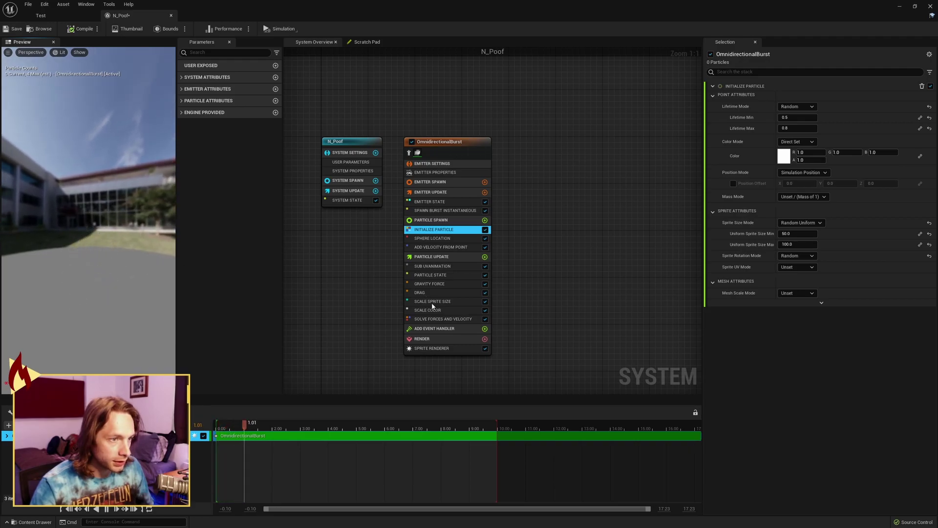
# Set the Gravity Force module's Z gravity to -450.
pyautogui.click(430, 283)
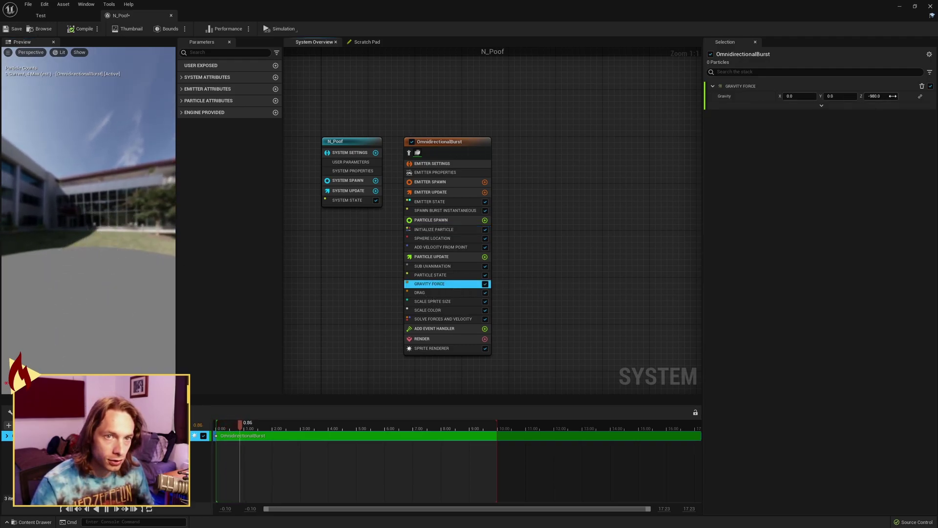
pyautogui.click(891, 98)
pyautogui.write('-')
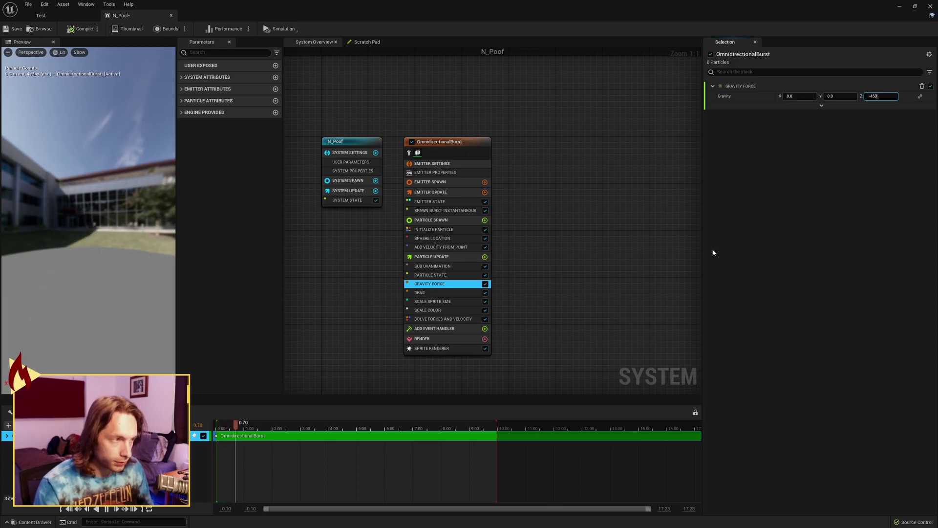
pyautogui.write('450')
pyautogui.press('Return')
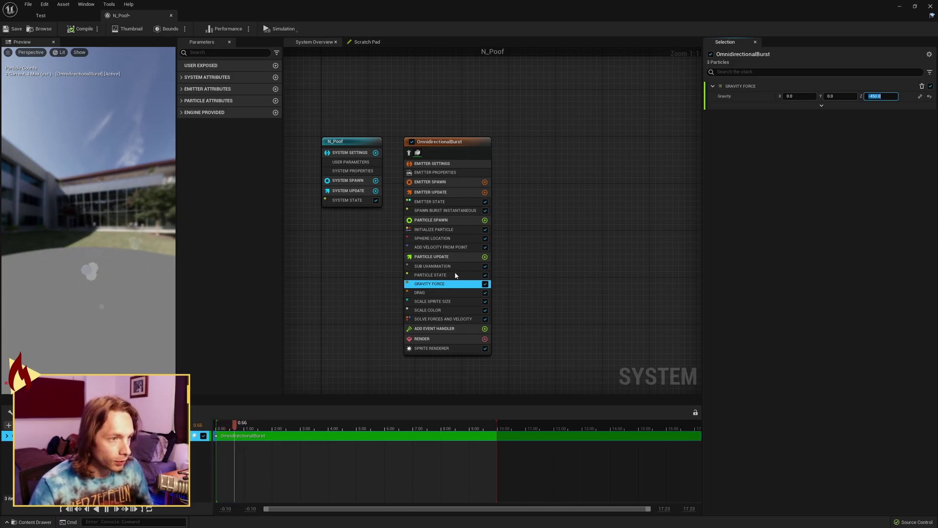
# Set the Sphere Location module's Sphere Radius to 10 and focus the preview on the burst.
pyautogui.click(440, 292)
pyautogui.click(441, 237)
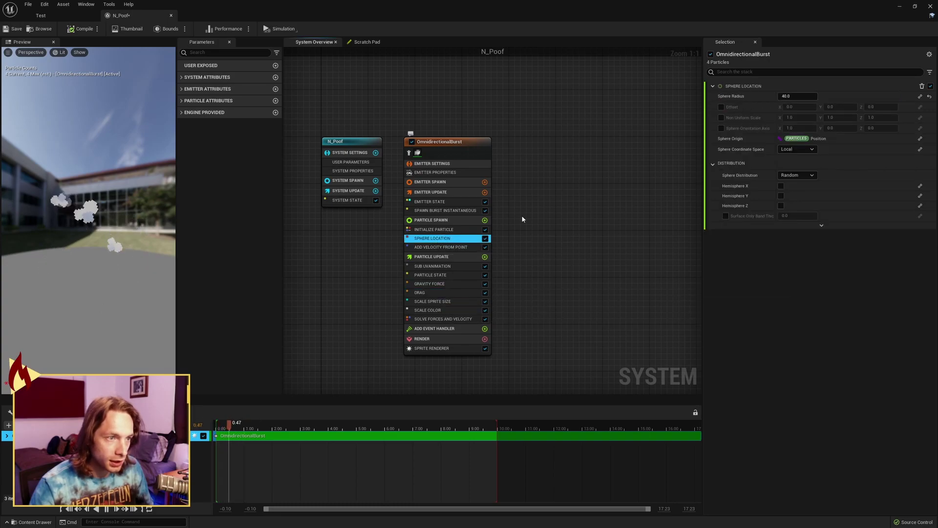
pyautogui.write('10')
pyautogui.press('Return')
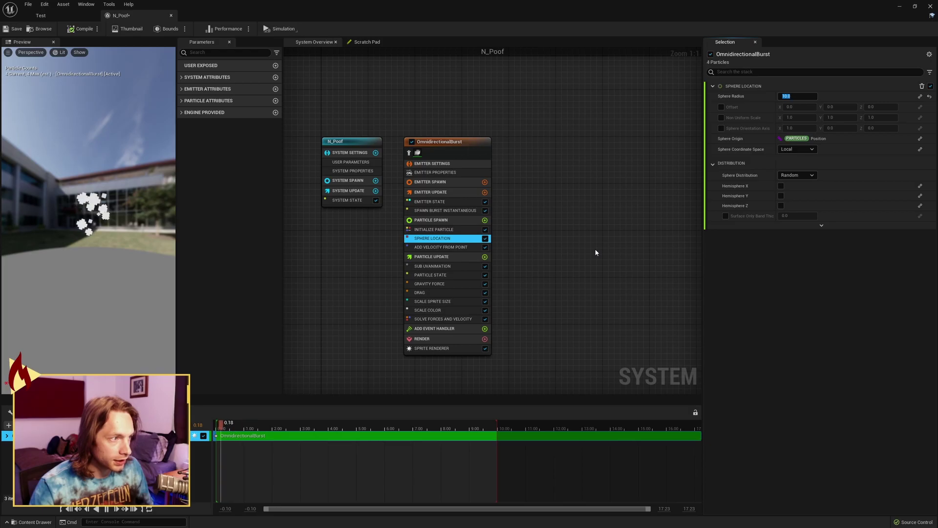
pyautogui.press('f')
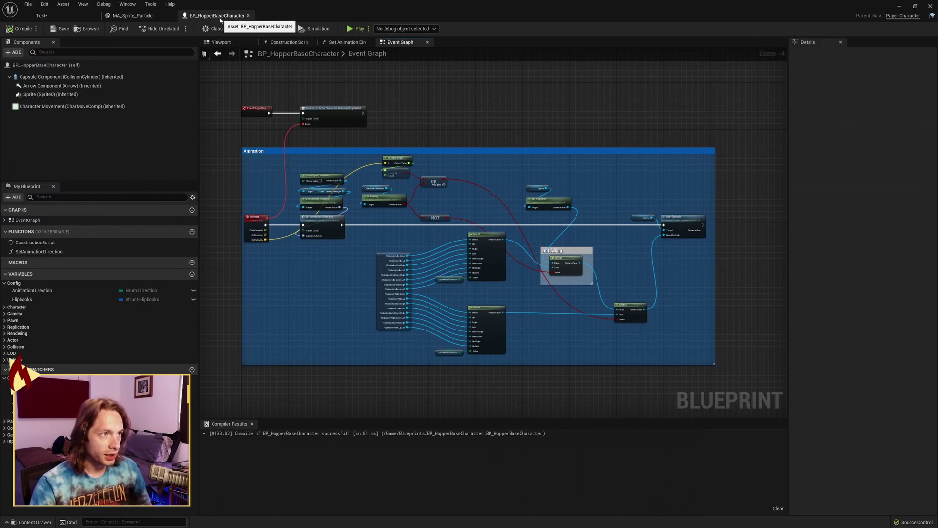
pyautogui.moveTo(319, 279); pyautogui.dragTo(324, 285, button='right')
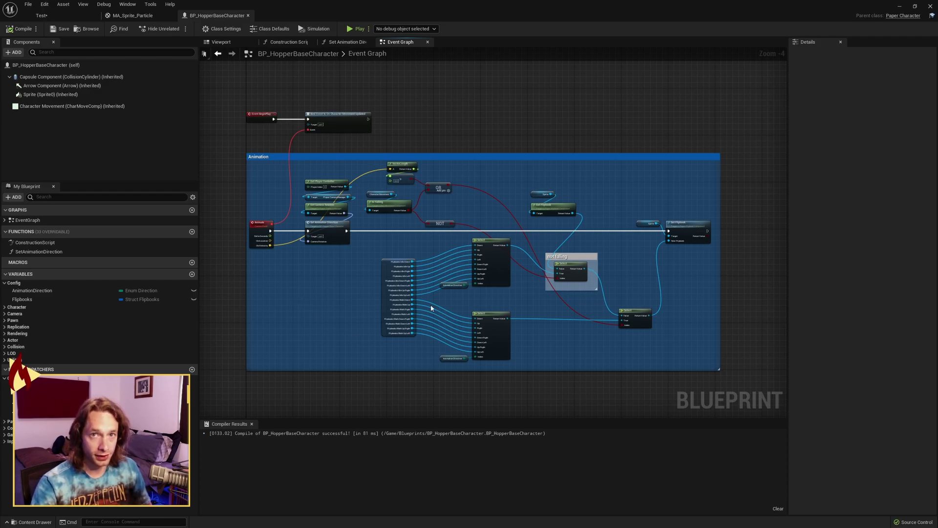
pyautogui.moveTo(569, 347); pyautogui.dragTo(540, 347, button='right')
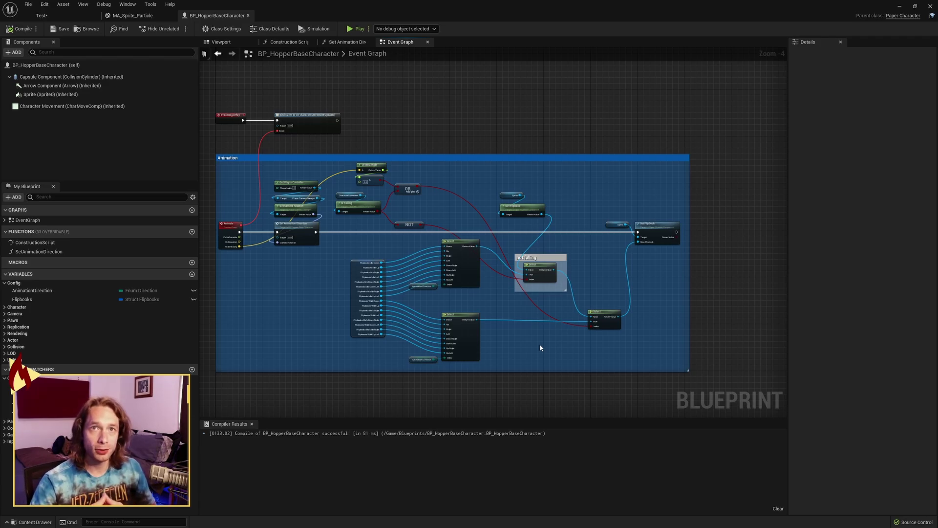
pyautogui.moveTo(670, 314); pyautogui.dragTo(683, 313, button='right')
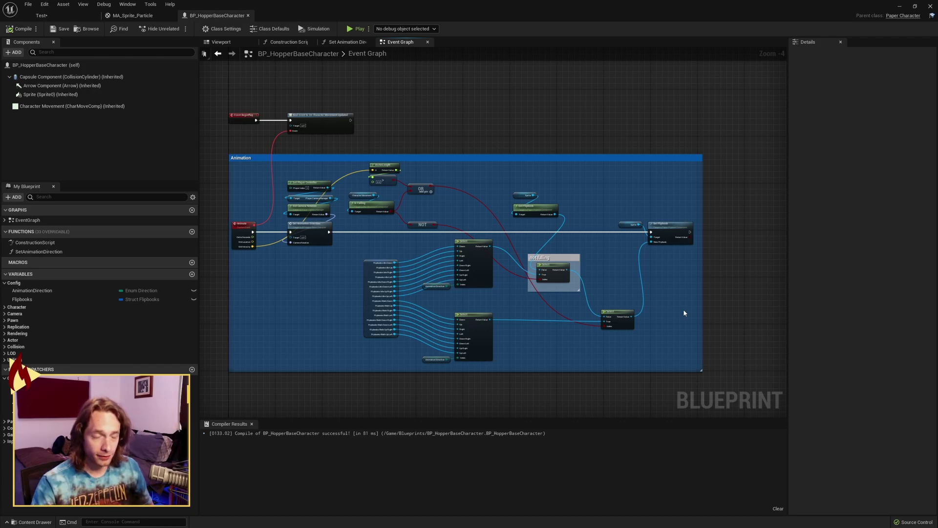
pyautogui.moveTo(363, 351); pyautogui.dragTo(385, 305, button='right')
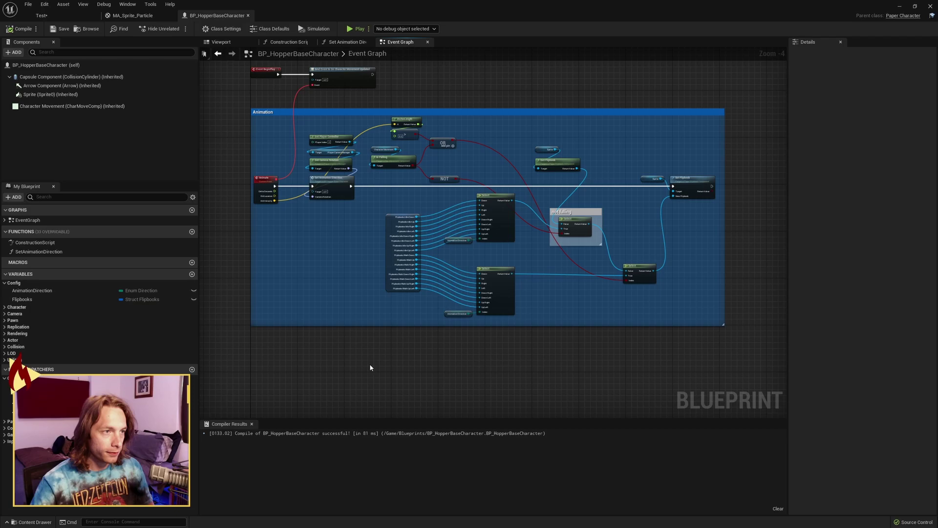
pyautogui.moveTo(362, 375); pyautogui.dragTo(375, 355, button='right')
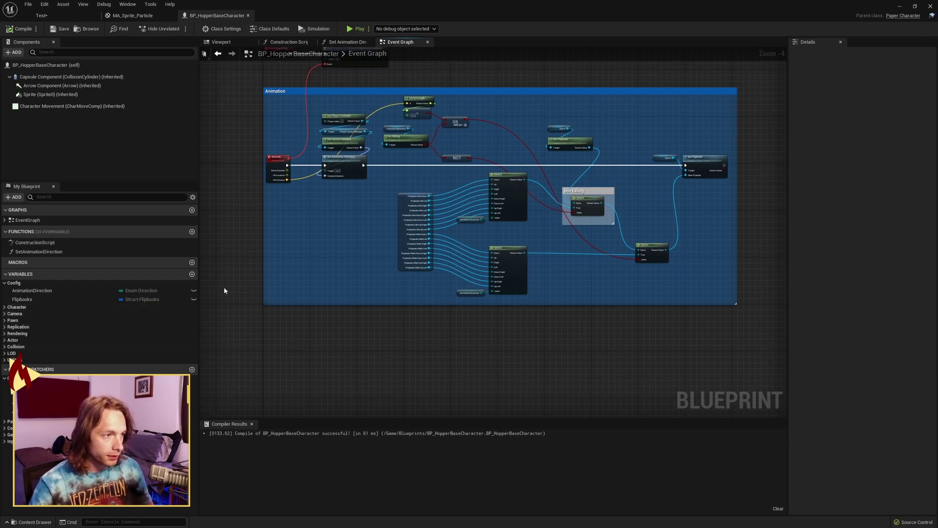
# Add a Boolean variable named bFootstepGate to BP_HopperBaseCharacter and place it in the Config category.
pyautogui.click(191, 273)
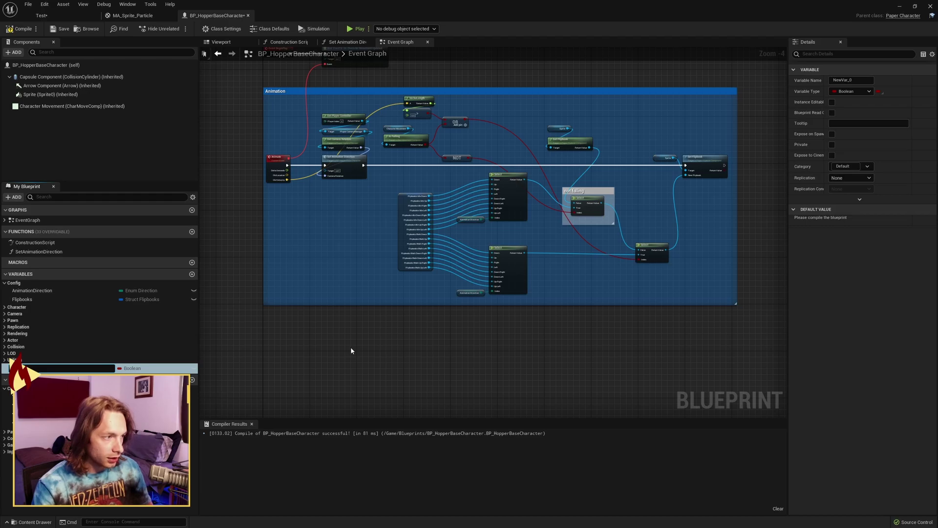
pyautogui.write('bFootstepGate')
pyautogui.press('Return')
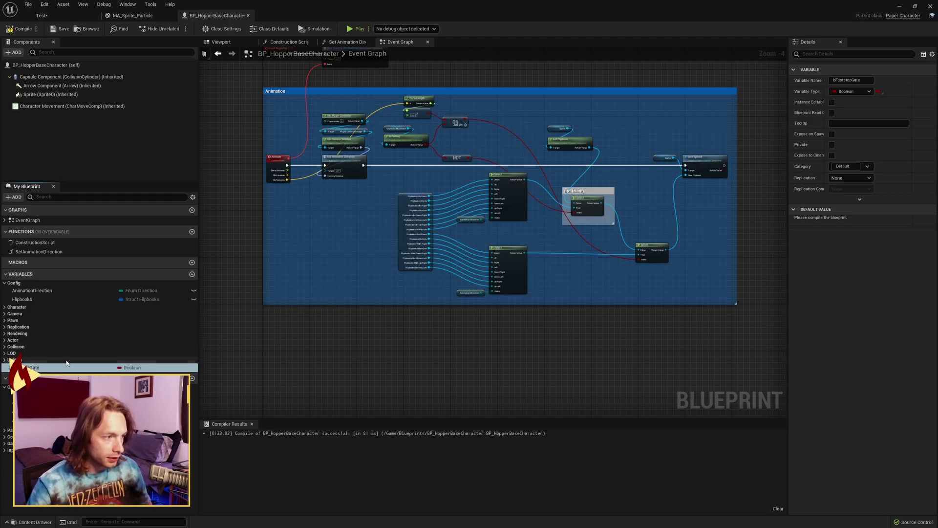
pyautogui.moveTo(34, 368); pyautogui.dragTo(17, 289)
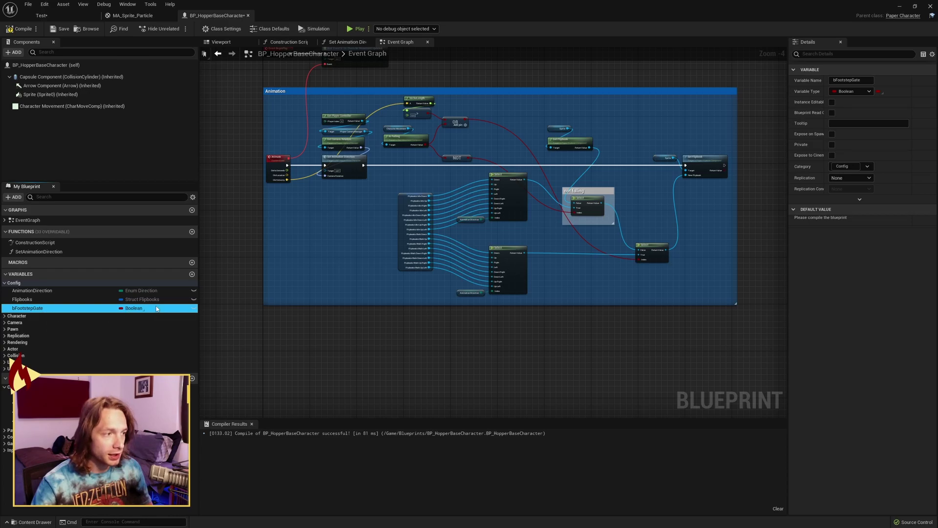
# Add a variable named FootstepTimer to the Config category and set its type to Timer Handle.
pyautogui.click(192, 274)
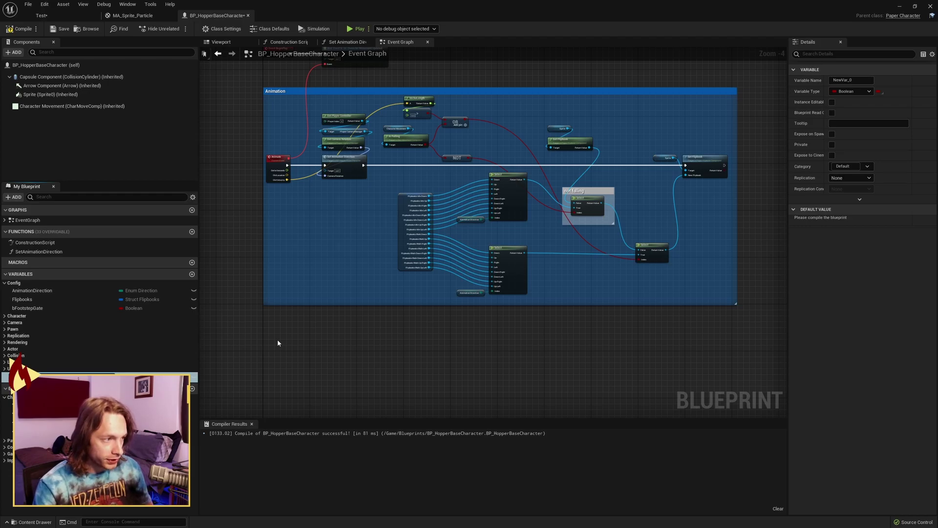
pyautogui.write('FootstepTimer')
pyautogui.press('Return')
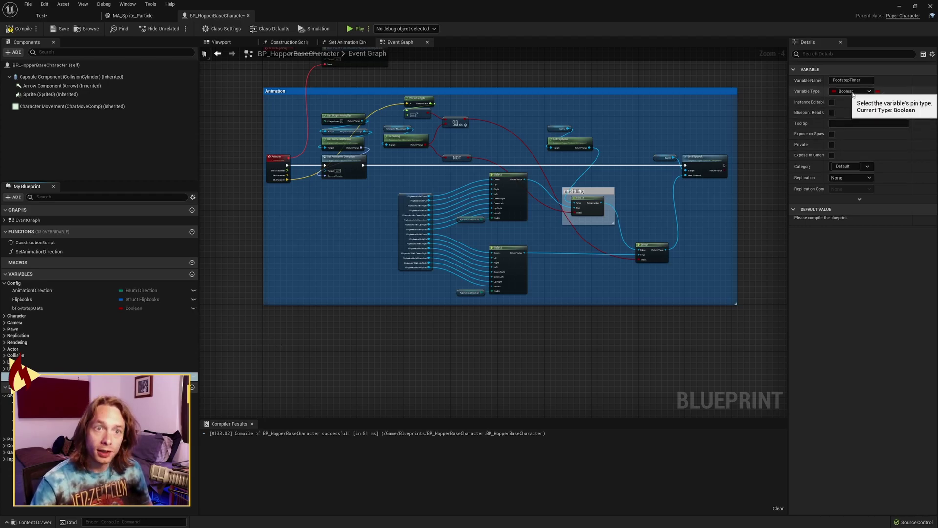
pyautogui.moveTo(30, 376); pyautogui.dragTo(31, 286)
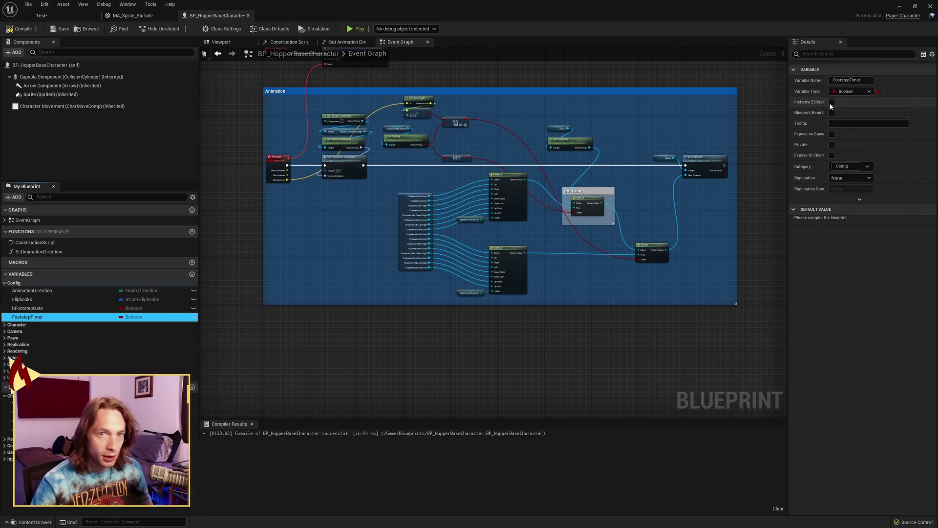
pyautogui.click(851, 92)
pyautogui.write('timerhan')
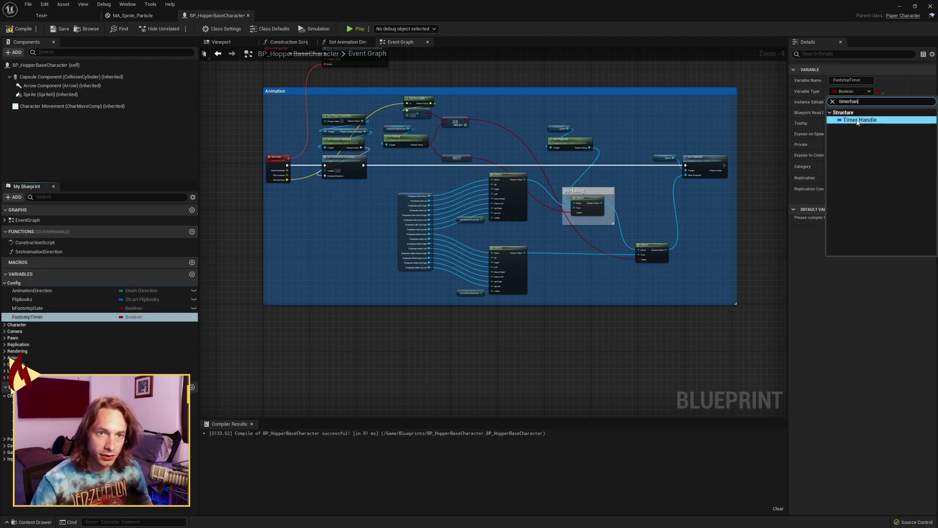
pyautogui.click(847, 119)
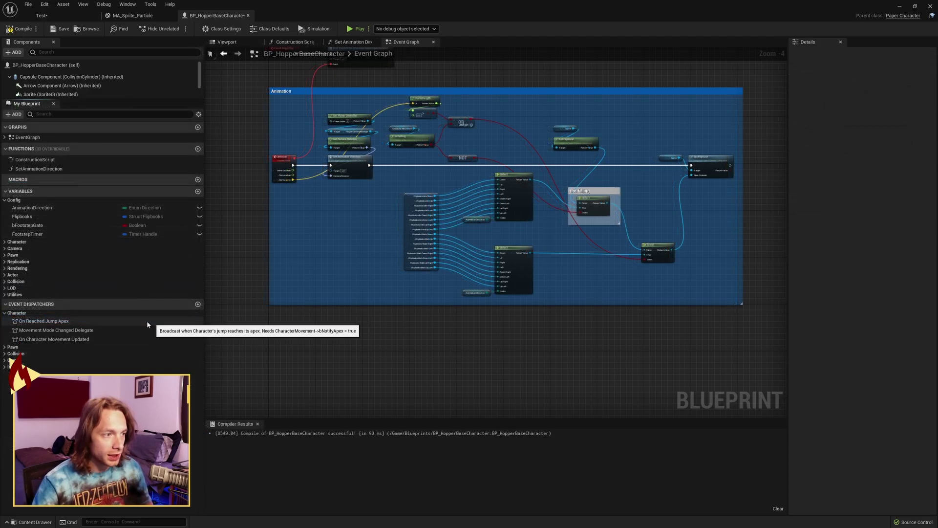
# Add an event dispatcher named OnFootstep and place it in the Character category.
pyautogui.click(198, 304)
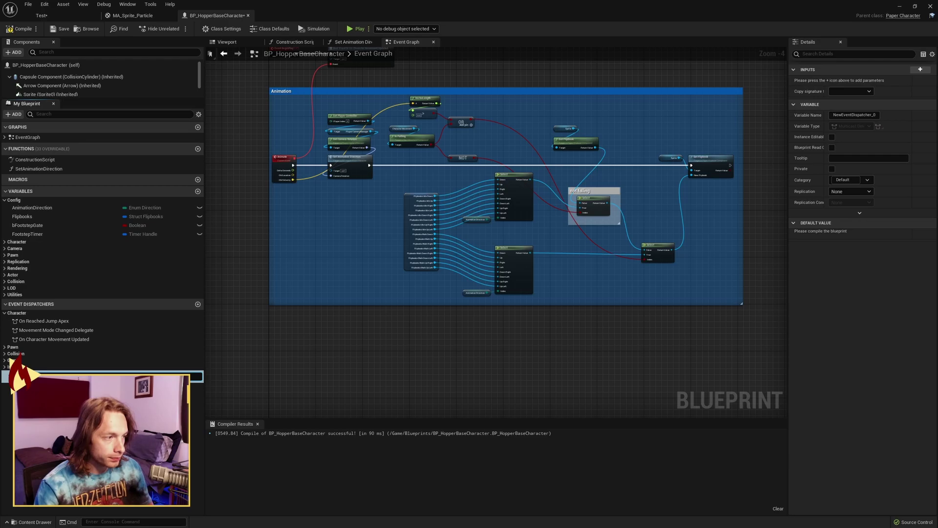
pyautogui.write('OnFootstep')
pyautogui.press('Return')
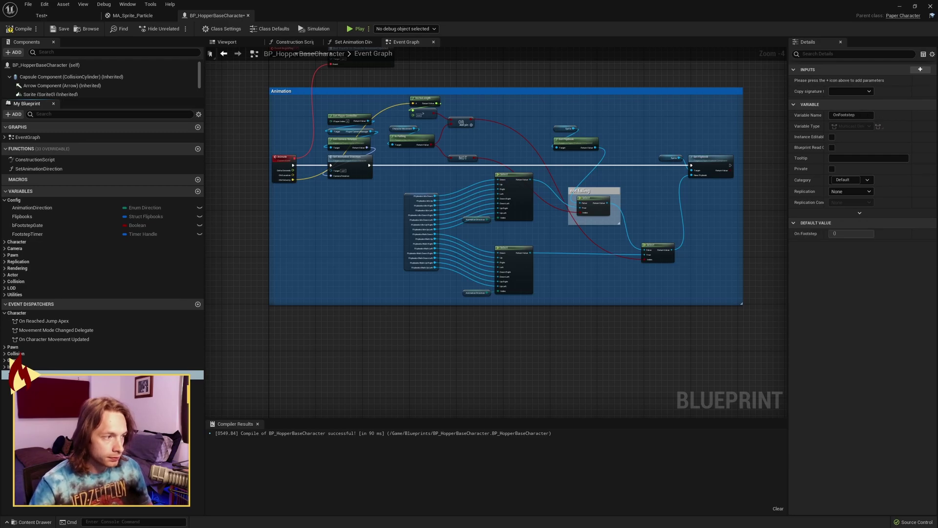
pyautogui.moveTo(20, 352); pyautogui.dragTo(43, 327)
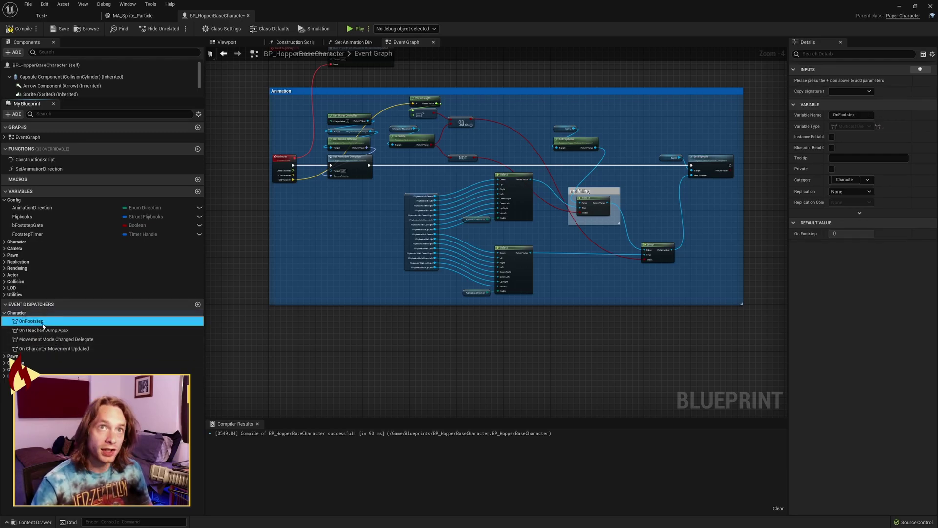
# Create a custom event named Footstep in the empty graph area below the Animation comment.
pyautogui.scroll(1, 215, 332)
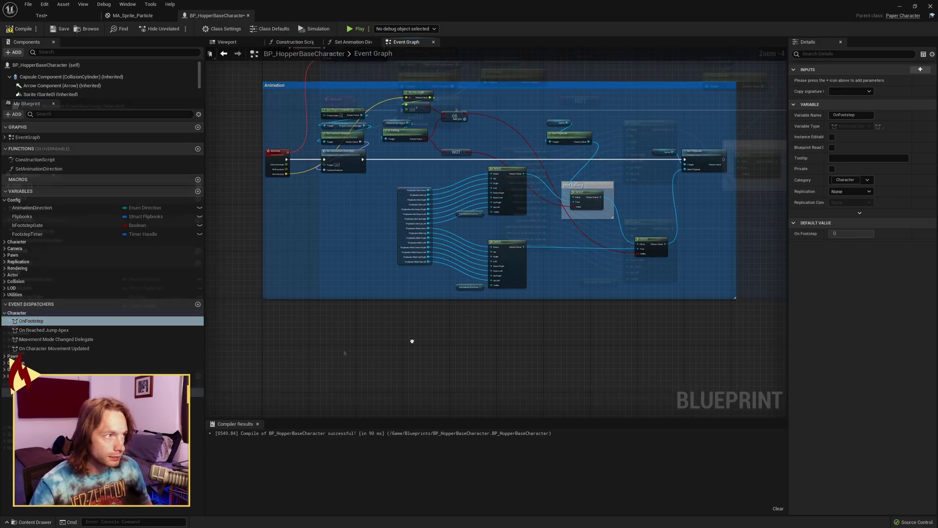
pyautogui.rightClick(335, 337)
pyautogui.write('custom event')
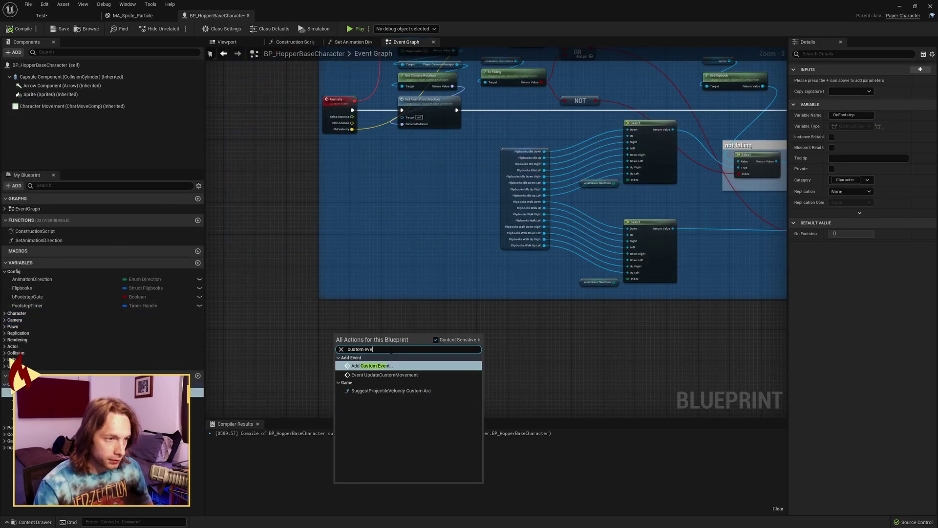
pyautogui.press('Return')
pyautogui.write('Footstep')
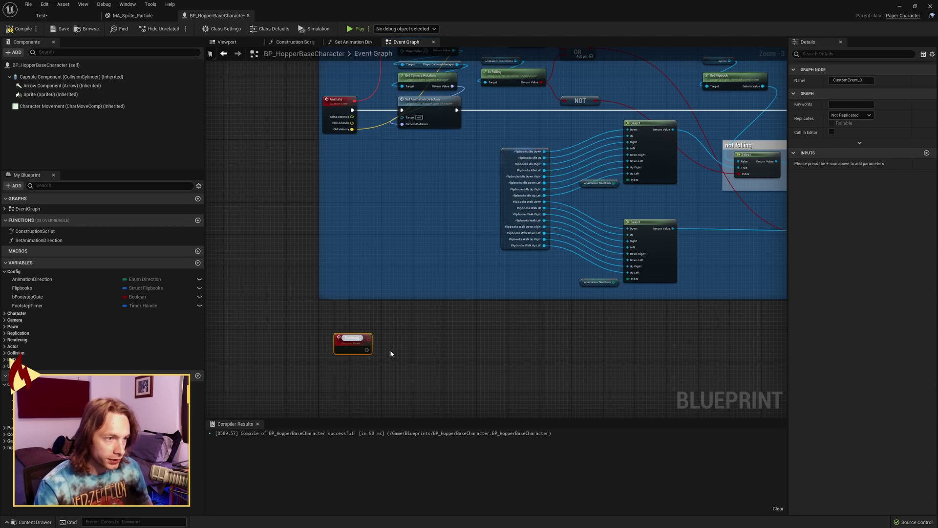
pyautogui.press('Return')
pyautogui.moveTo(346, 341); pyautogui.dragTo(330, 337)
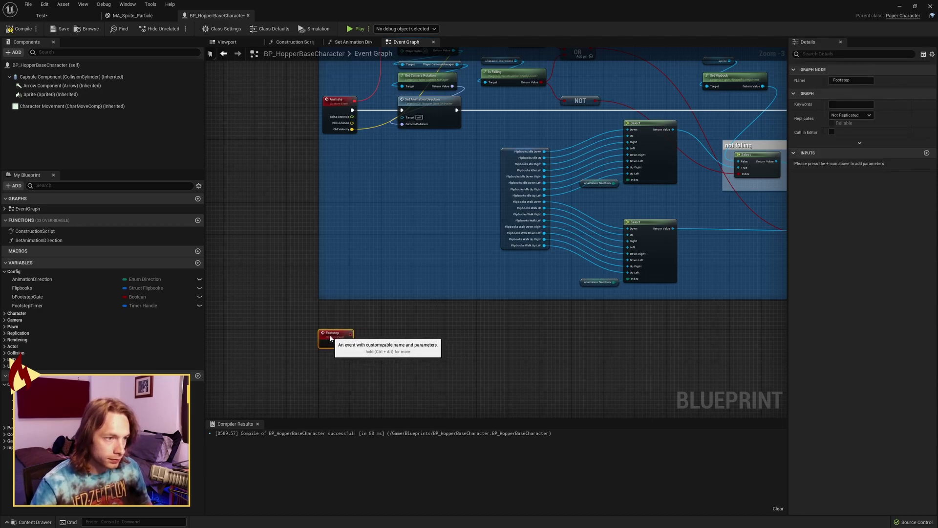
pyautogui.click(380, 333)
# Add a Bind Event to On Footstep node and wire its execution after Bind Event to On Character Movement Updated.
pyautogui.moveTo(487, 243); pyautogui.dragTo(423, 377, button='right')
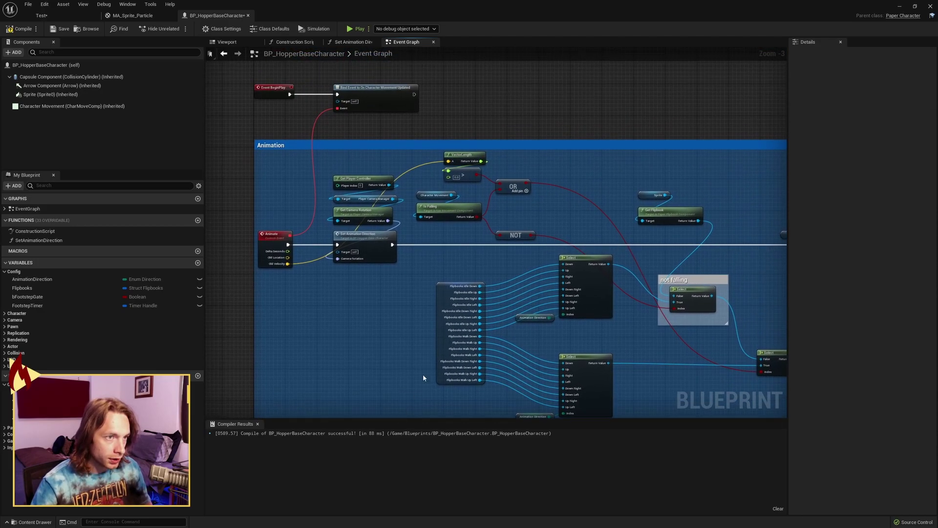
pyautogui.moveTo(493, 113); pyautogui.dragTo(484, 192, button='right')
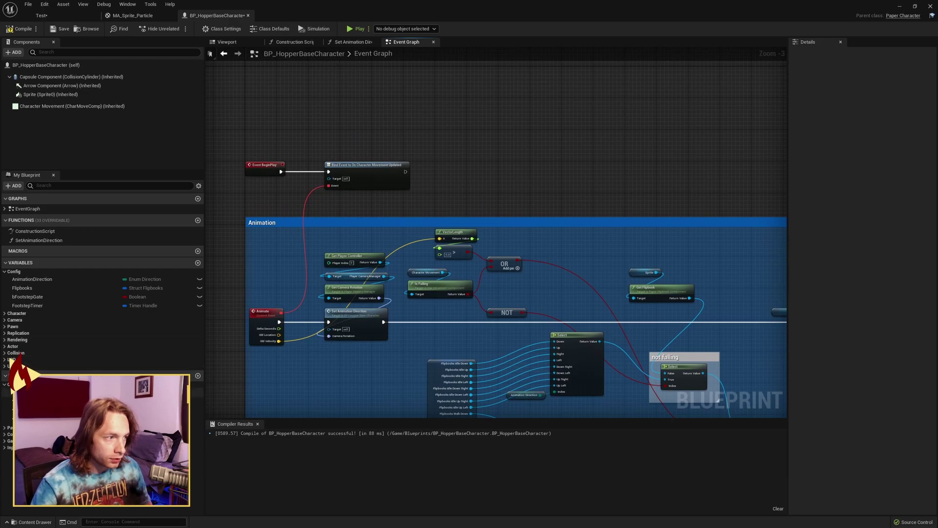
pyautogui.moveTo(30, 392); pyautogui.dragTo(429, 149)
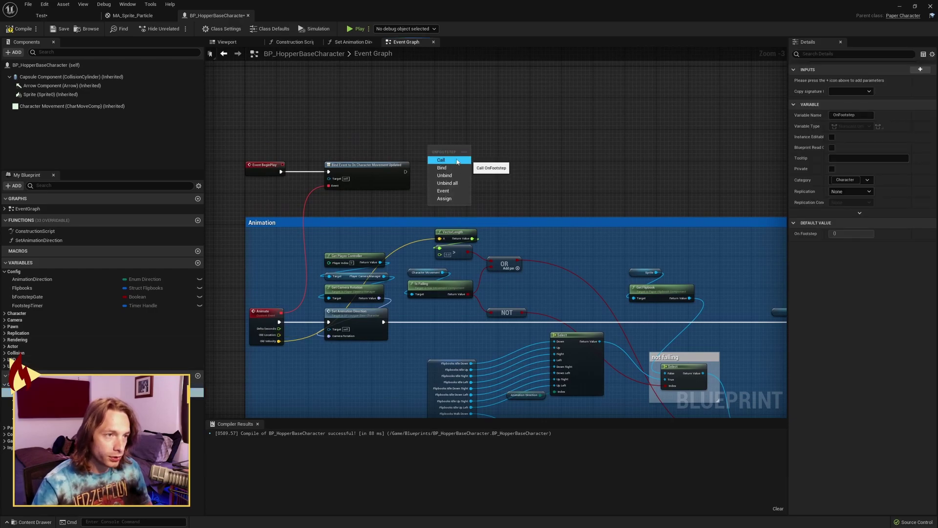
pyautogui.click(442, 167)
pyautogui.scroll(3, 458, 167)
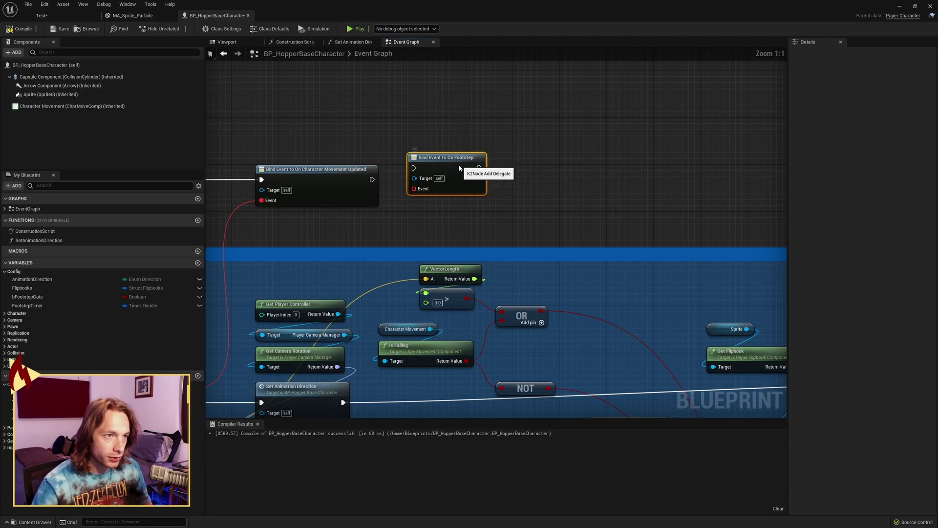
pyautogui.moveTo(459, 168); pyautogui.dragTo(460, 180)
pyautogui.moveTo(372, 179); pyautogui.dragTo(414, 180)
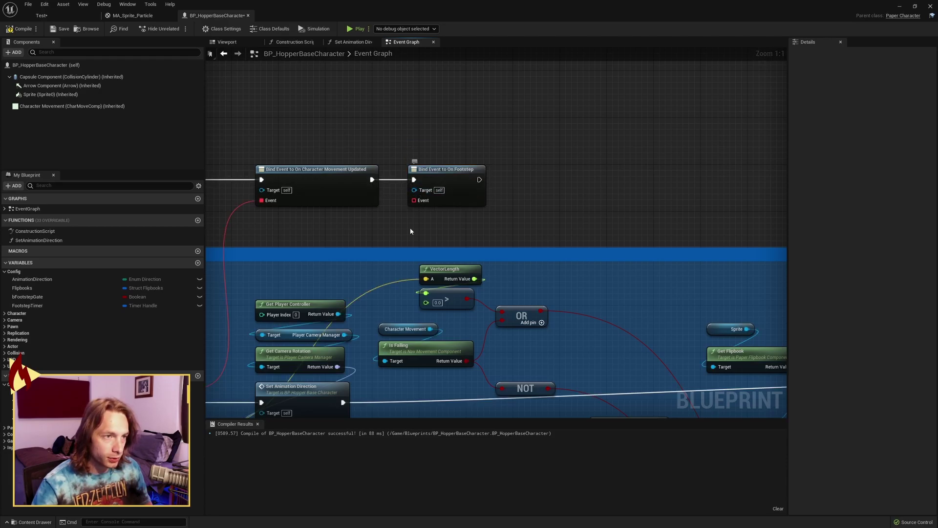
# Connect the Event pin of the Bind Event to On Footstep node to the Footstep custom event.
pyautogui.moveTo(409, 230); pyautogui.dragTo(464, 182, button='right')
pyautogui.moveTo(480, 155); pyautogui.dragTo(297, 390)
pyautogui.moveTo(351, 406); pyautogui.dragTo(416, 296, button='right')
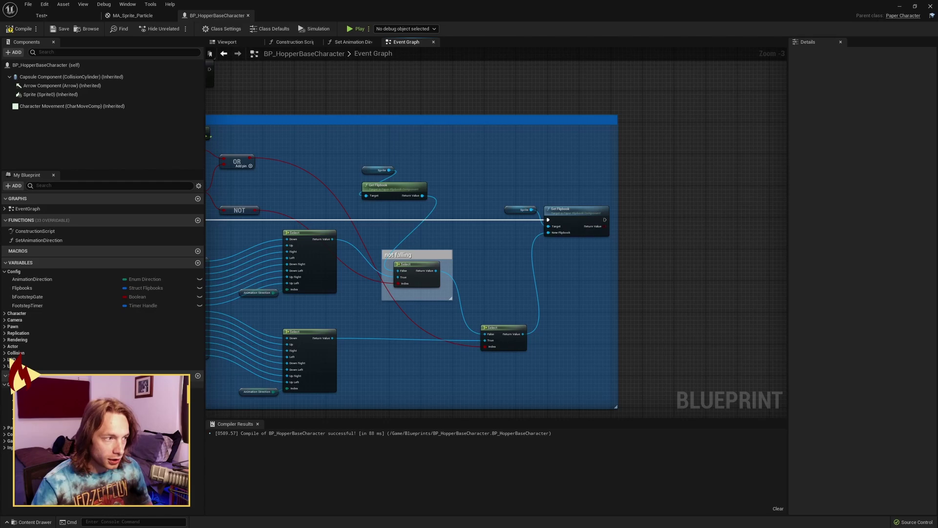
# Add a Call On Footstep node beyond Set Flipbook, outside the Animation comment, leaving a gap between the two nodes.
pyautogui.moveTo(30, 392); pyautogui.dragTo(638, 212)
pyautogui.click(651, 227)
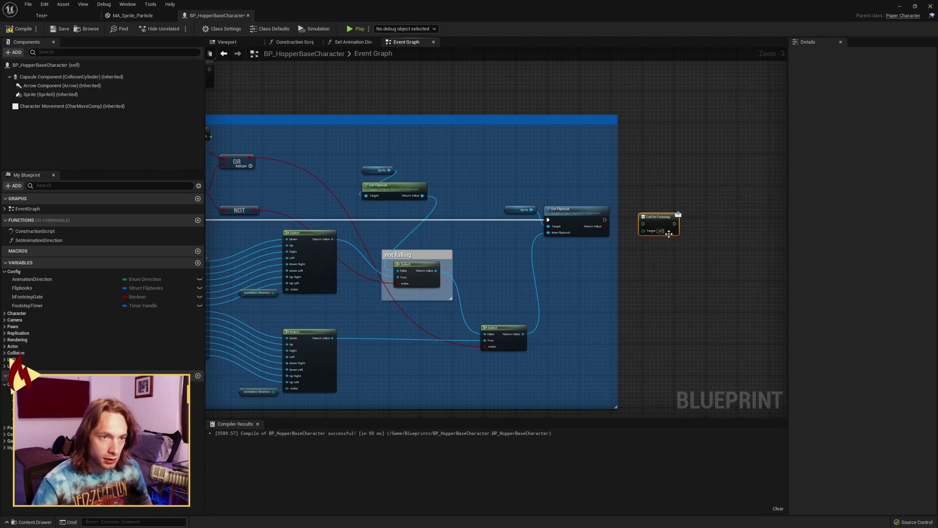
pyautogui.moveTo(649, 235); pyautogui.dragTo(568, 259, button='right')
pyautogui.scroll(2, 567, 260)
pyautogui.moveTo(585, 245); pyautogui.dragTo(662, 234)
pyautogui.click(606, 264)
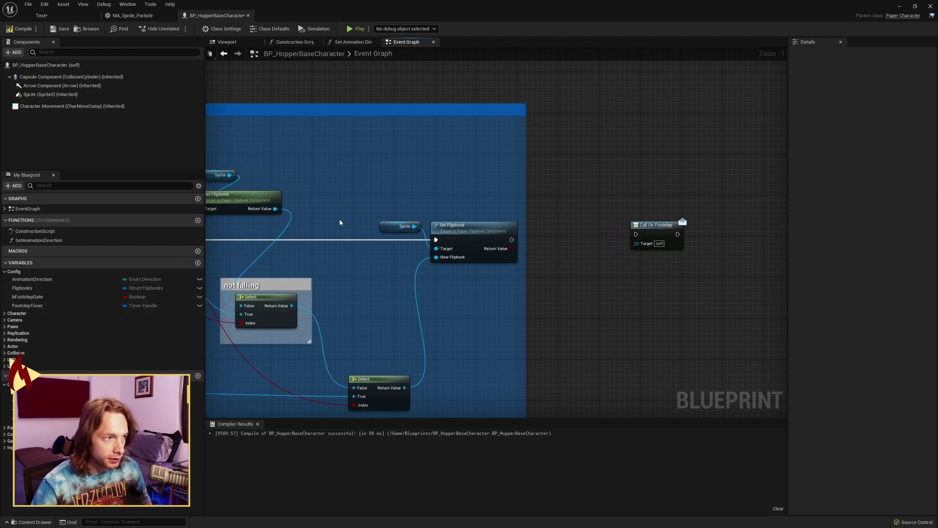
pyautogui.moveTo(341, 222); pyautogui.dragTo(631, 231, button='right')
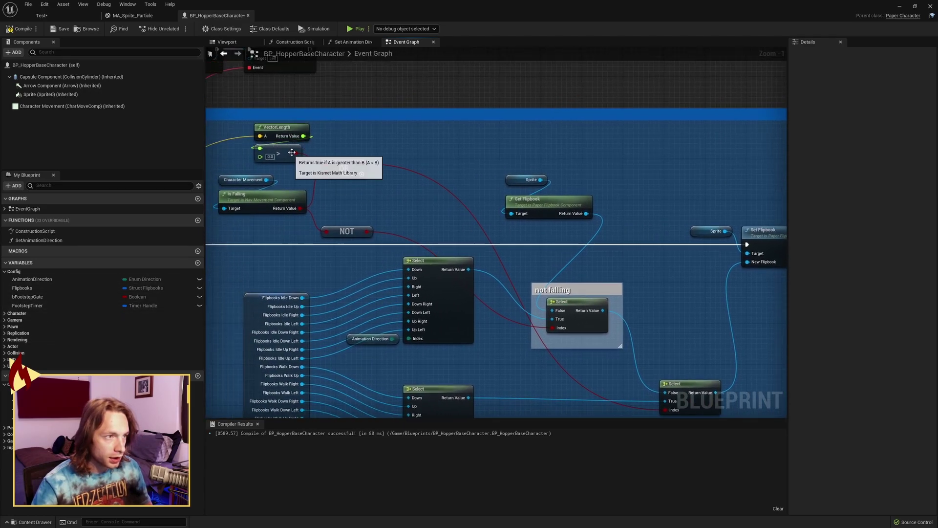
# Add an AND node outside the Animation comment, fed by the velocity greater-than result and the NOT of Is Falling.
pyautogui.moveTo(296, 153); pyautogui.dragTo(667, 184)
pyautogui.write('and')
pyautogui.press('Return')
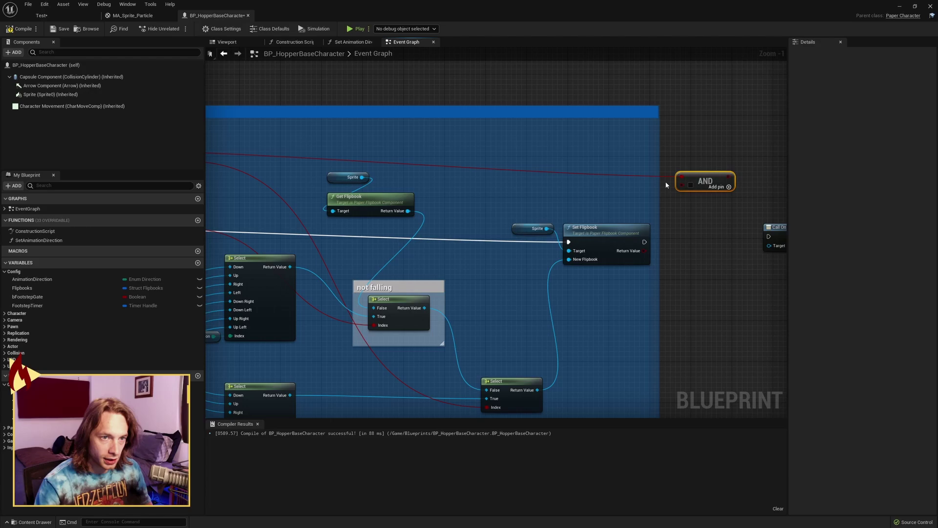
pyautogui.moveTo(331, 200); pyautogui.dragTo(546, 160, button='right')
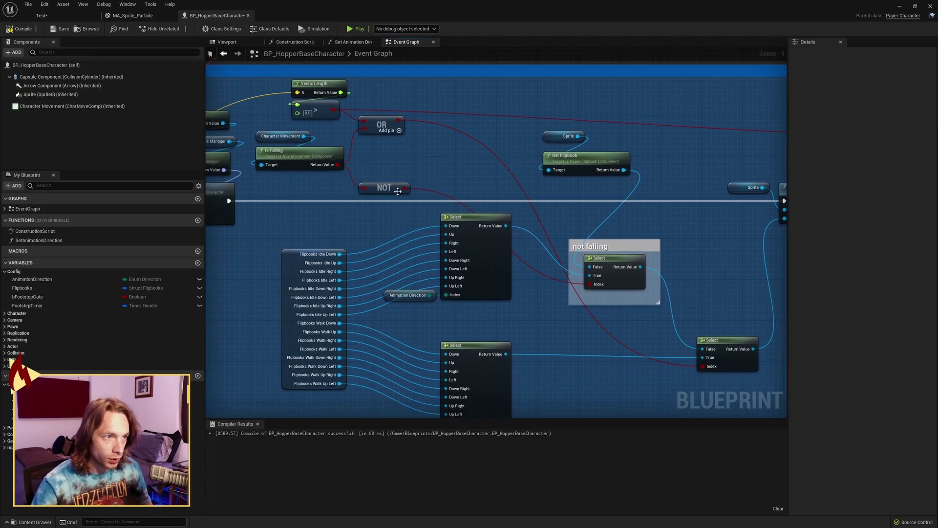
pyautogui.moveTo(404, 188); pyautogui.dragTo(654, 155)
pyautogui.click(646, 216)
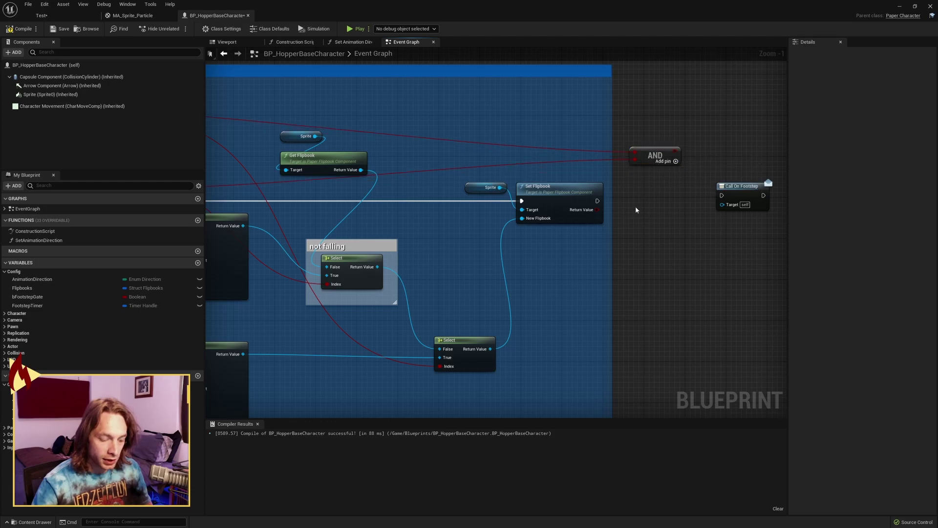
# Insert a Branch between Set Flipbook and Call On Footstep, with the AND result as Condition and True driving the call.
pyautogui.press('b')
pyautogui.click(635, 206)
pyautogui.moveTo(666, 207); pyautogui.dragTo(657, 192)
pyautogui.moveTo(597, 201); pyautogui.dragTo(640, 201)
pyautogui.moveTo(675, 151)
pyautogui.mouseDown()
pyautogui.moveTo(641, 208)
pyautogui.moveTo(663, 161)
pyautogui.moveTo(668, 167)
pyautogui.mouseUp()
pyautogui.click(699, 159)
pyautogui.moveTo(684, 201); pyautogui.dragTo(721, 196)
pyautogui.moveTo(740, 189); pyautogui.dragTo(732, 194)
pyautogui.click(757, 180)
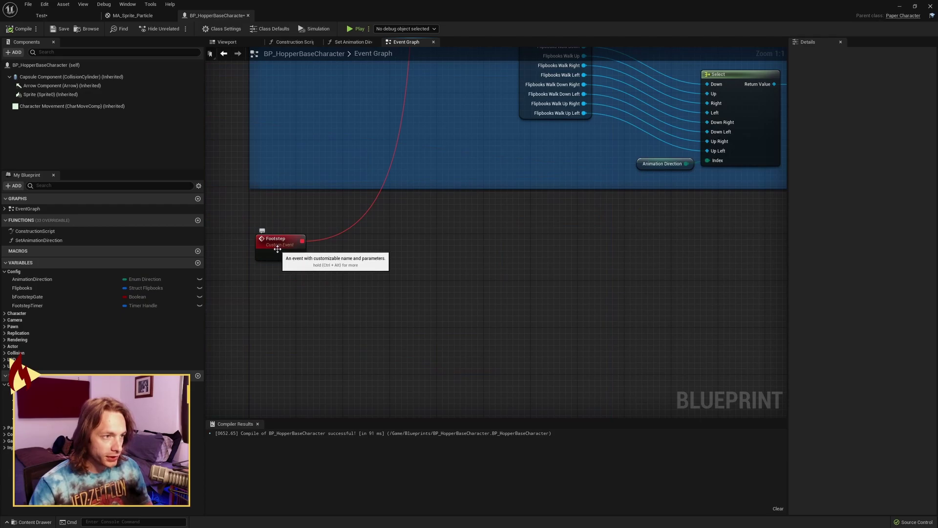
# Add a Branch after the Footstep custom event, using a Footstep Gate getter as its Condition.
pyautogui.keyDown('ctrl'); pyautogui.moveTo(27, 296); pyautogui.dragTo(367, 228); pyautogui.keyUp('ctrl')
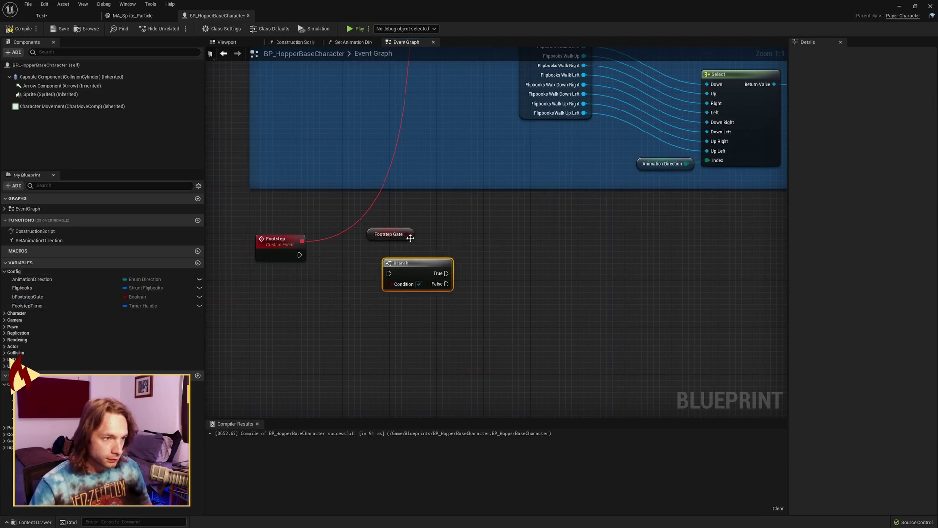
pyautogui.moveTo(407, 235); pyautogui.dragTo(393, 260)
pyautogui.click(307, 257)
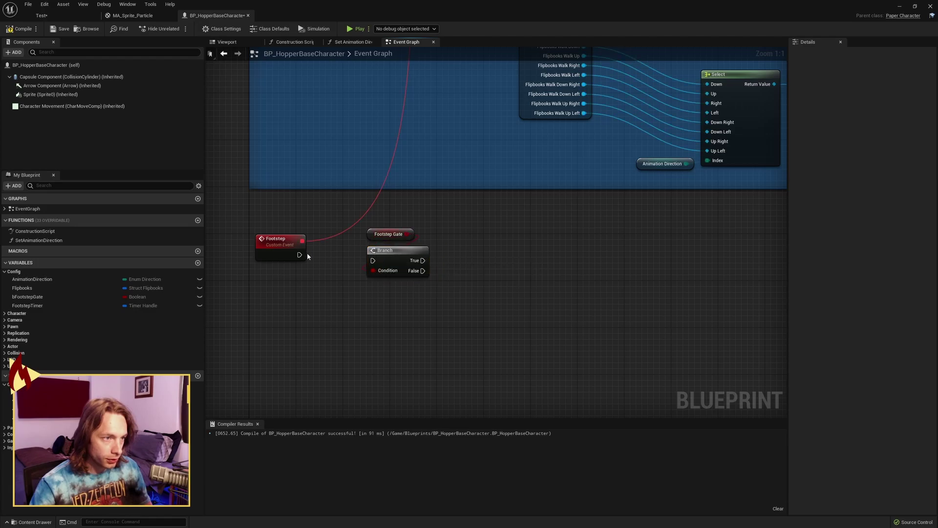
pyautogui.moveTo(300, 255); pyautogui.dragTo(395, 260)
pyautogui.moveTo(396, 260); pyautogui.dragTo(383, 253)
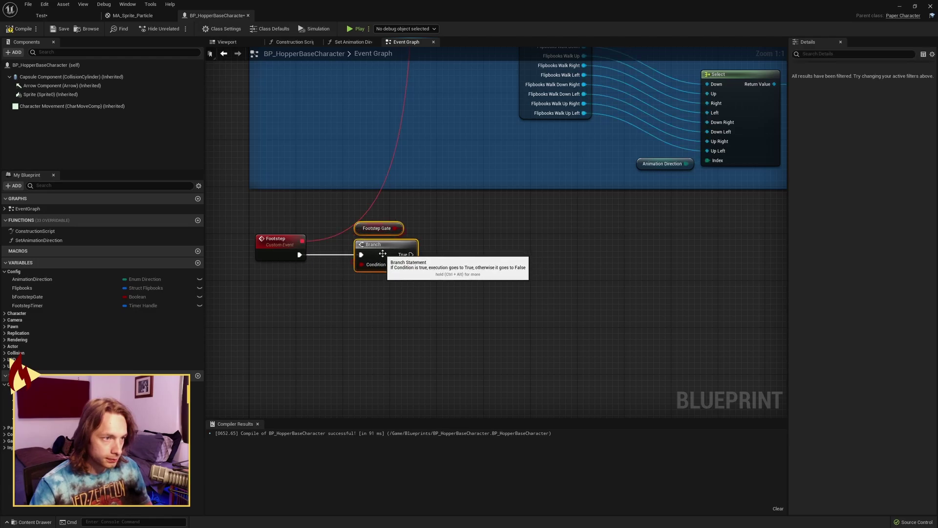
# Add a SET Footstep Gate node on the Branch's True output, leaving its value unchecked.
pyautogui.click(456, 264)
pyautogui.moveTo(455, 264); pyautogui.dragTo(415, 266, button='right')
pyautogui.moveTo(38, 299); pyautogui.dragTo(390, 275)
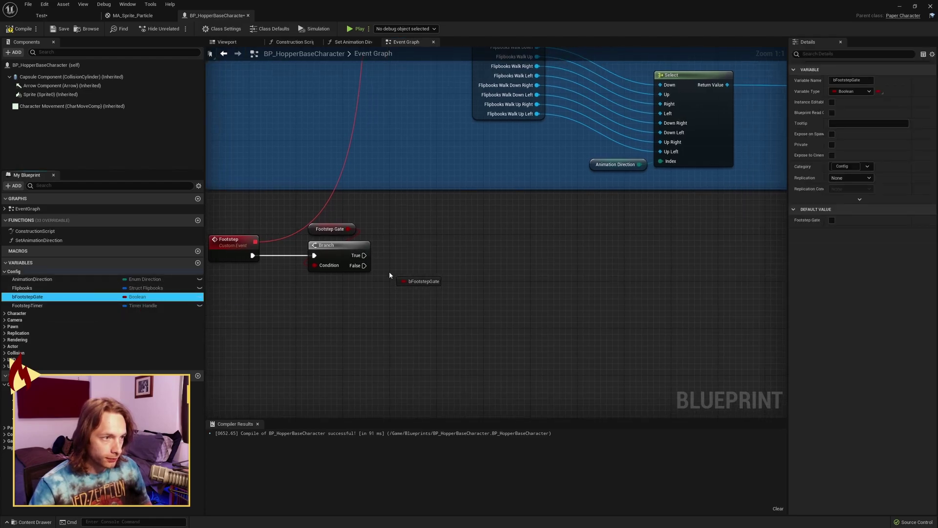
pyautogui.keyDown('alt'); pyautogui.moveTo(302, 298); pyautogui.dragTo(403, 255); pyautogui.keyUp('alt')
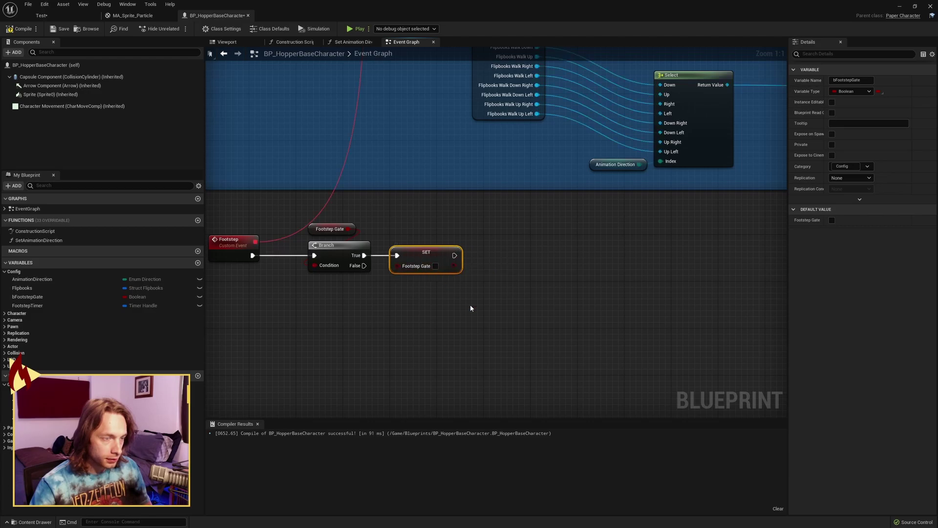
pyautogui.click(343, 280)
# Add a Spawn System at Location node after SET Footstep Gate, using N_Poof_Dust as its System Template.
pyautogui.moveTo(472, 327); pyautogui.dragTo(404, 277, button='right')
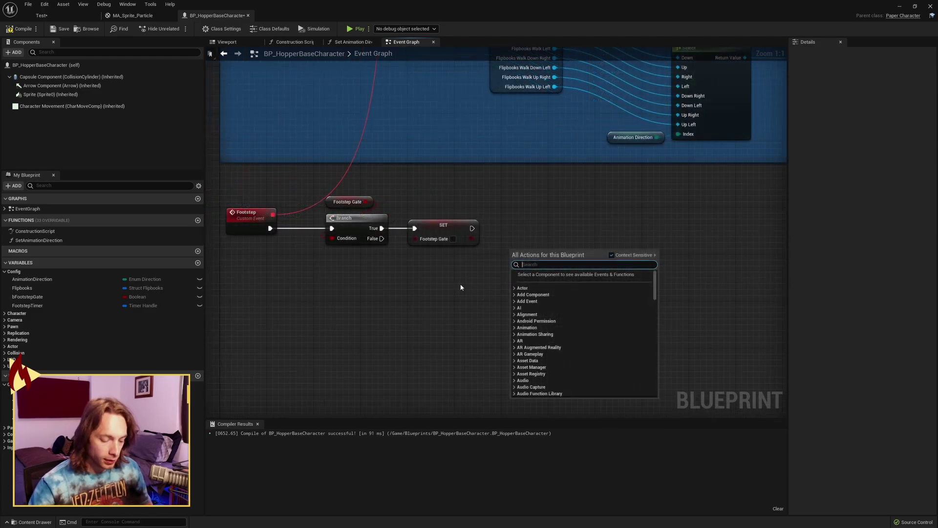
pyautogui.write('spawn system')
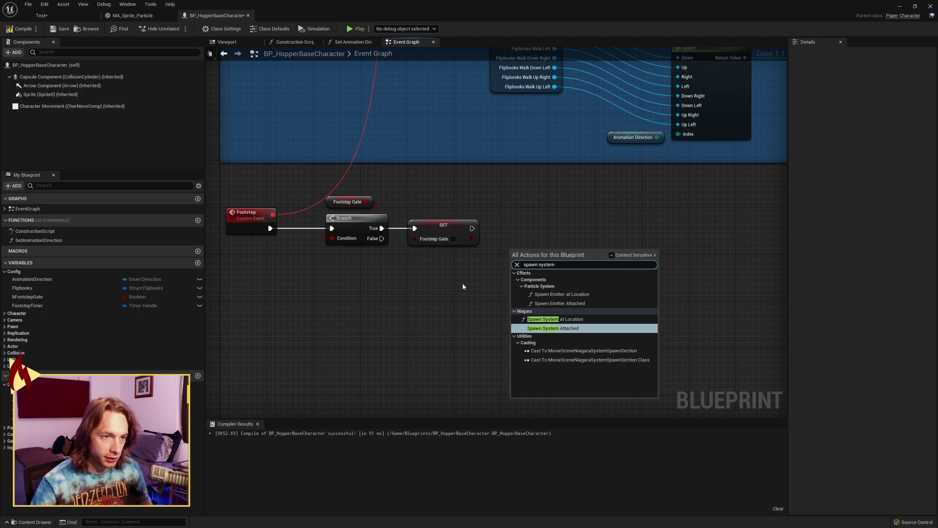
pyautogui.click(555, 318)
pyautogui.moveTo(472, 228); pyautogui.dragTo(519, 228)
pyautogui.click(542, 245)
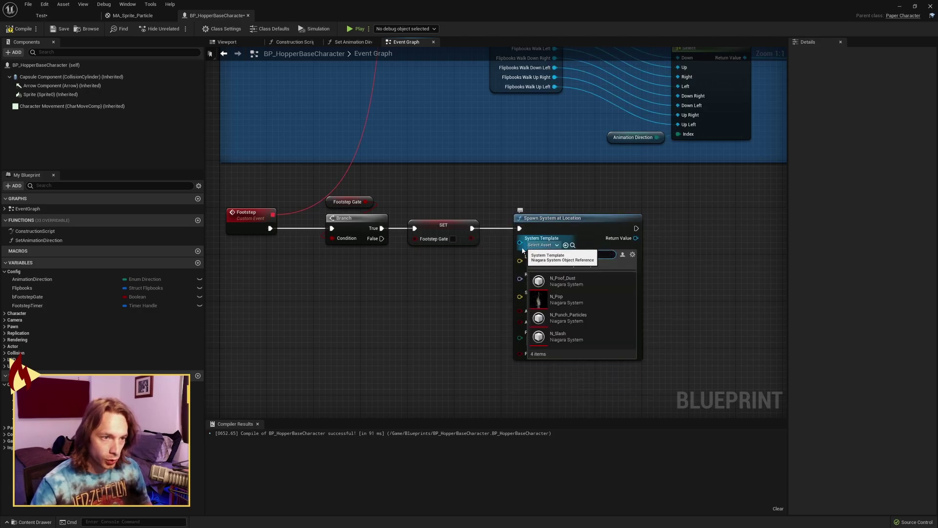
pyautogui.click(572, 283)
# Add a GetActorLocation node and feed its Return Value into a new Subtract node.
pyautogui.moveTo(488, 272); pyautogui.dragTo(459, 274, button='right')
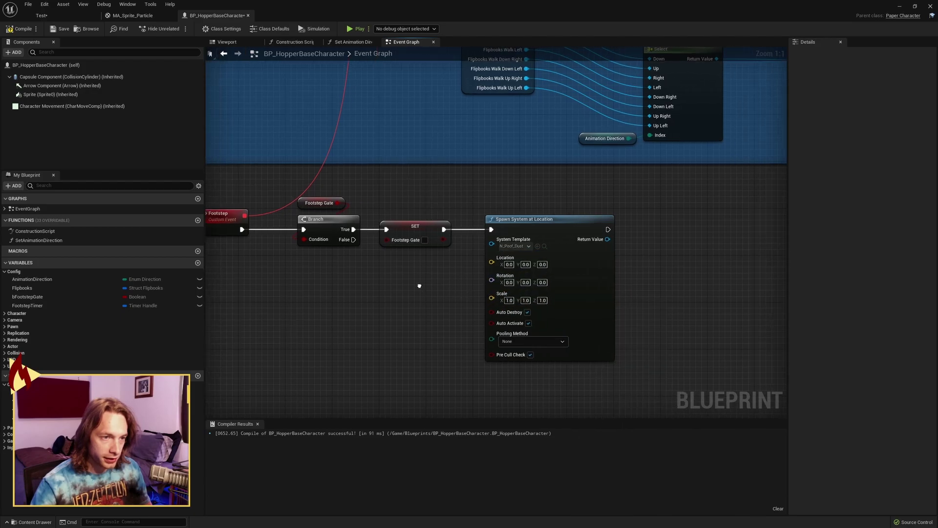
pyautogui.rightClick(351, 294)
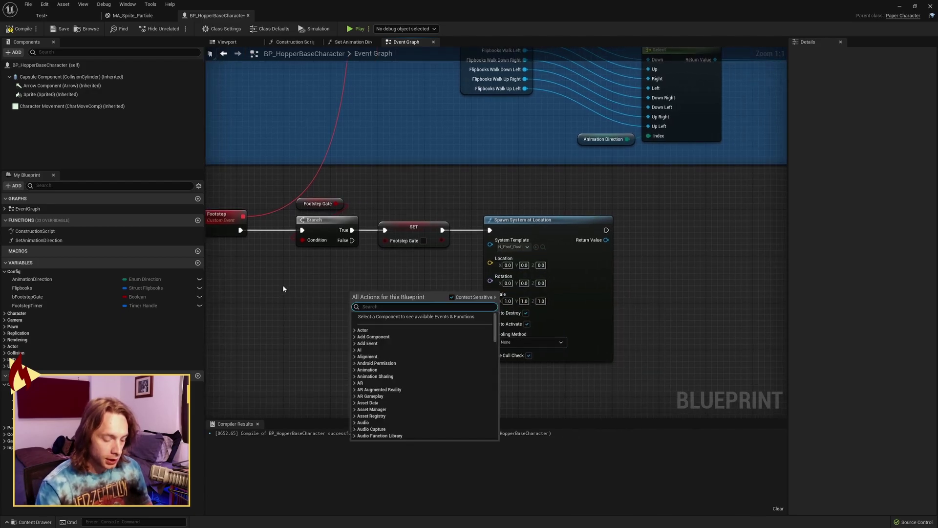
pyautogui.write('get actor location')
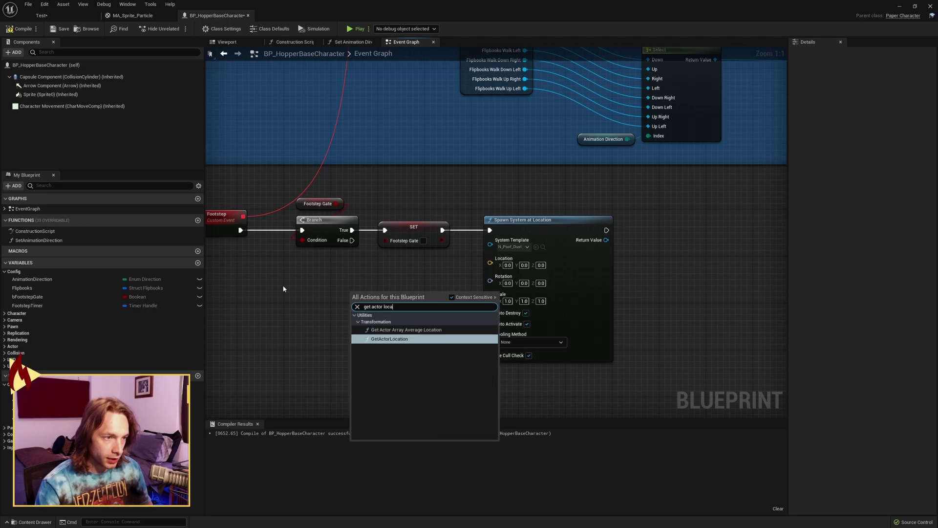
pyautogui.press('Return')
pyautogui.moveTo(419, 297)
pyautogui.mouseDown()
pyautogui.moveTo(438, 262)
pyautogui.moveTo(399, 307)
pyautogui.moveTo(442, 312)
pyautogui.moveTo(419, 301)
pyautogui.mouseUp()
pyautogui.write('-')
pyautogui.press('Return')
# Set the Subtract node's Z value to 75 and connect its result to the spawn node's Location.
pyautogui.click(424, 317)
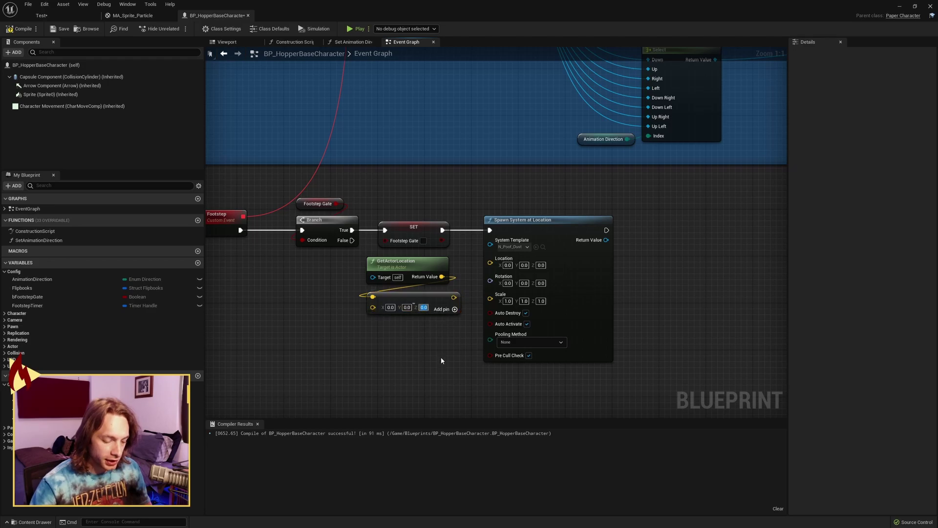
pyautogui.write('75')
pyautogui.press('Return')
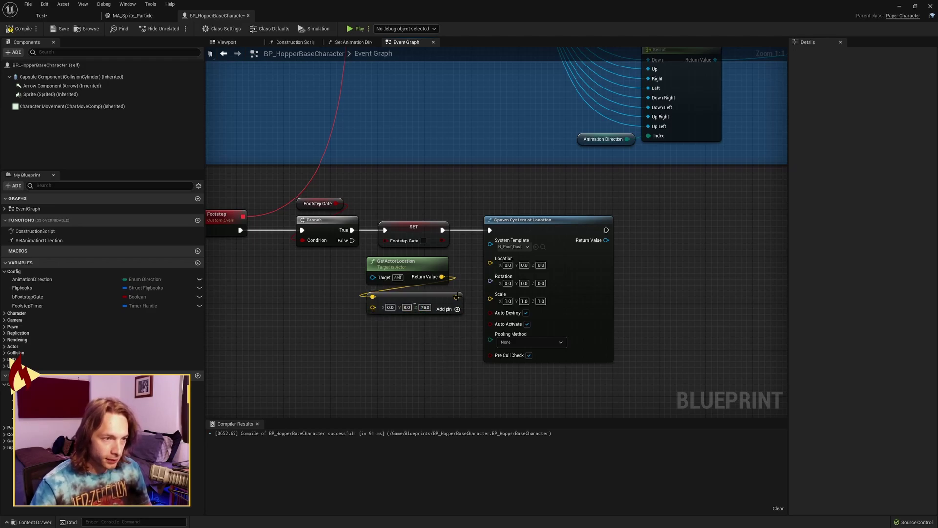
pyautogui.moveTo(456, 297); pyautogui.dragTo(489, 258)
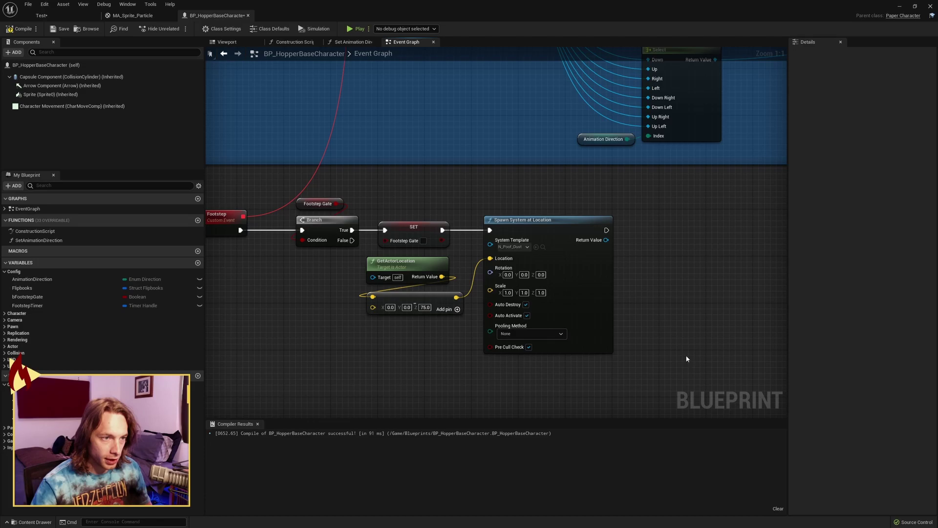
# Add a Set Timer by Function Name node after Spawn System at Location and compile the Blueprint.
pyautogui.moveTo(669, 335); pyautogui.dragTo(555, 313, button='right')
pyautogui.moveTo(491, 209); pyautogui.dragTo(544, 210)
pyautogui.write('set')
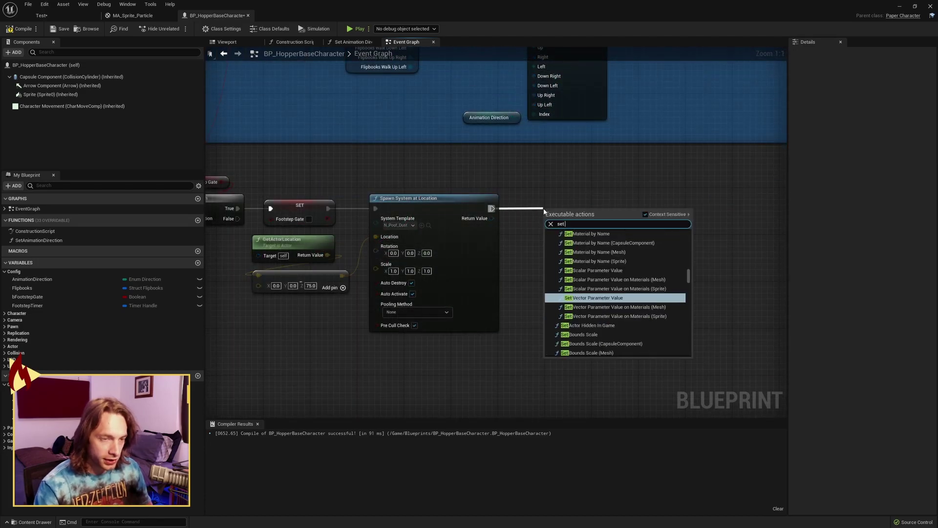
pyautogui.write(' timer')
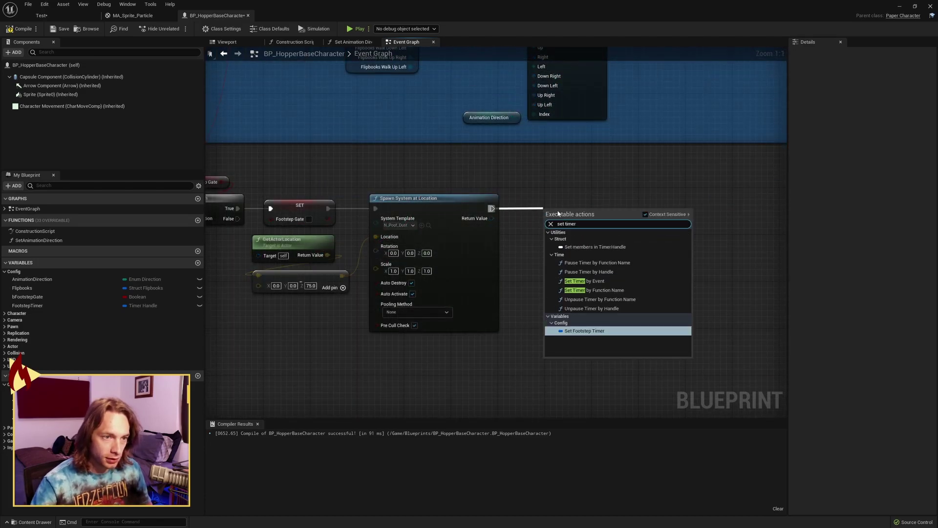
pyautogui.click(605, 290)
pyautogui.moveTo(597, 237); pyautogui.dragTo(580, 219)
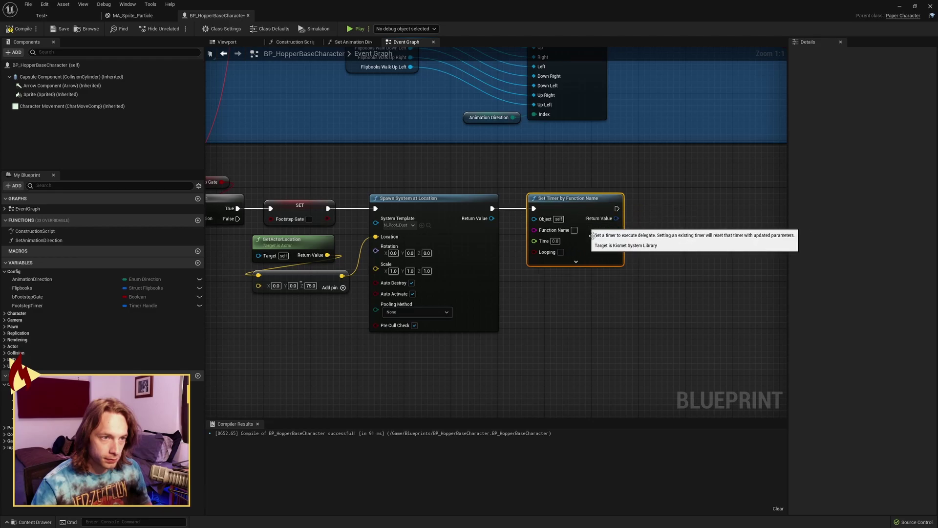
pyautogui.click(656, 284)
pyautogui.moveTo(656, 284); pyautogui.dragTo(565, 276, button='right')
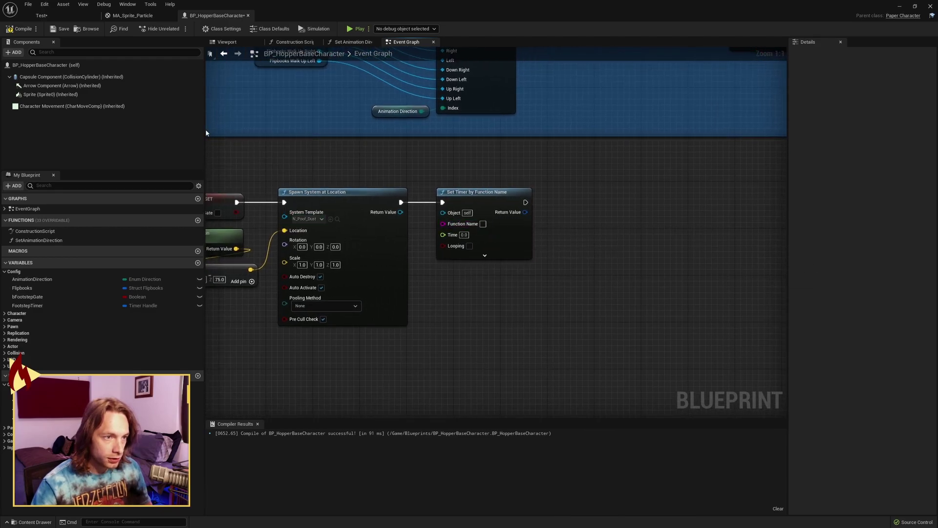
pyautogui.click(12, 33)
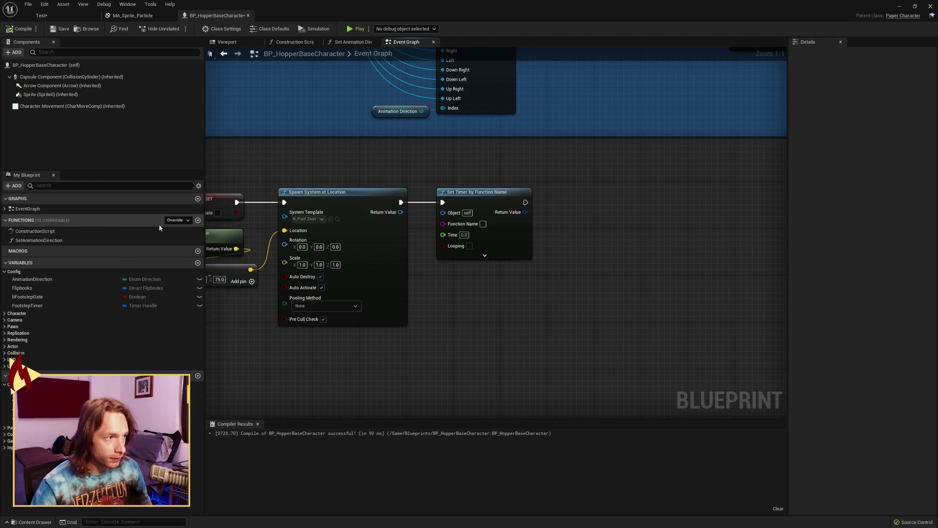
# Create a new function named OpenFootstepGate.
pyautogui.click(198, 220)
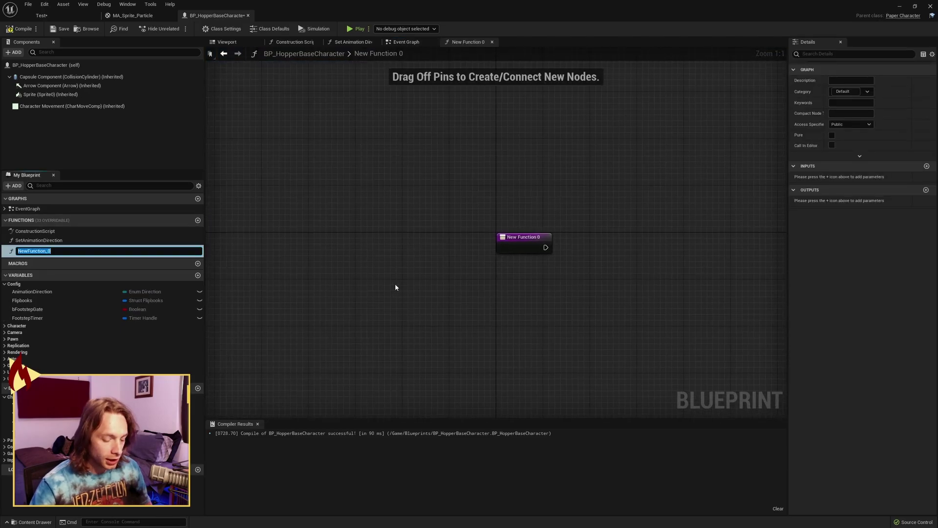
pyautogui.write('OpenFootstepG')
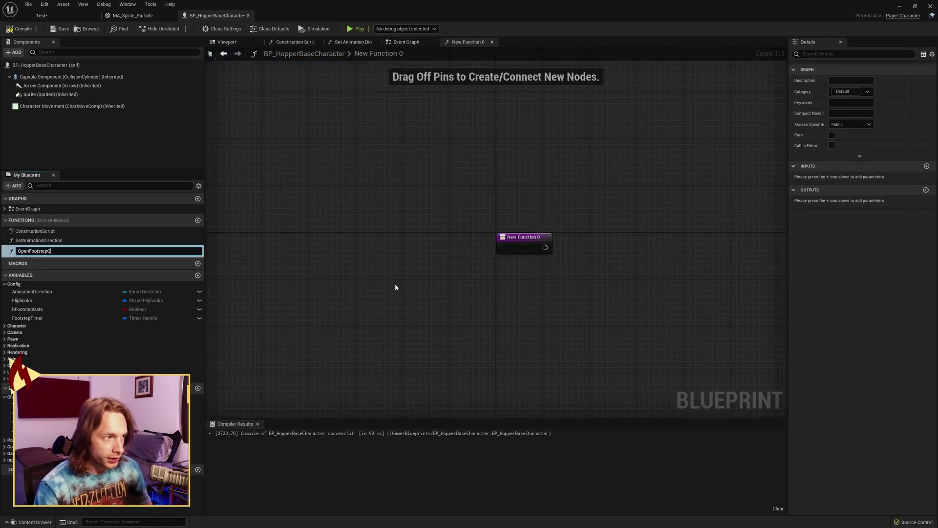
pyautogui.write('ate')
pyautogui.press('Return')
# Build the OpenFootstepGate function with a SET Footstep Gate node checked true, followed by a Return Node.
pyautogui.moveTo(427, 280); pyautogui.dragTo(310, 276, button='right')
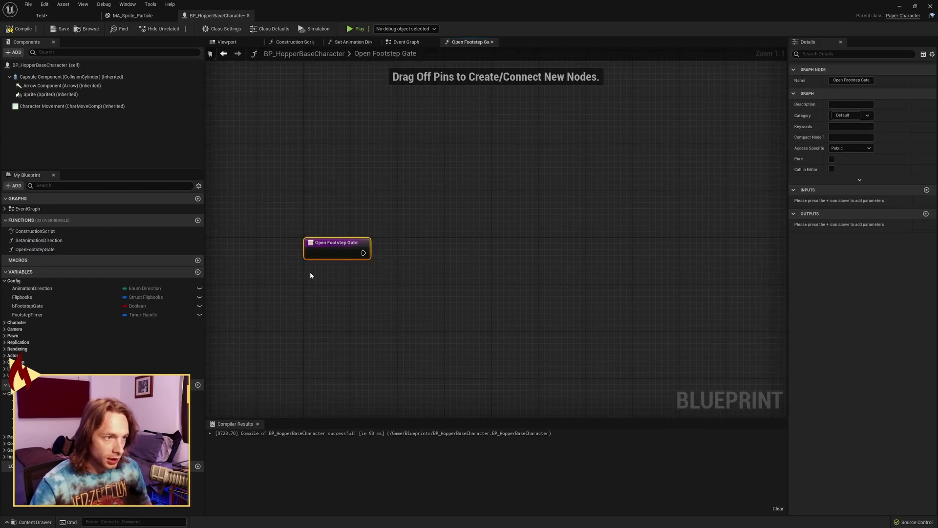
pyautogui.keyDown('alt'); pyautogui.moveTo(27, 306); pyautogui.dragTo(413, 242); pyautogui.keyUp('alt')
pyautogui.moveTo(435, 243); pyautogui.dragTo(523, 246)
pyautogui.click(523, 266)
pyautogui.write('retu')
pyautogui.click(554, 387)
pyautogui.click(571, 238)
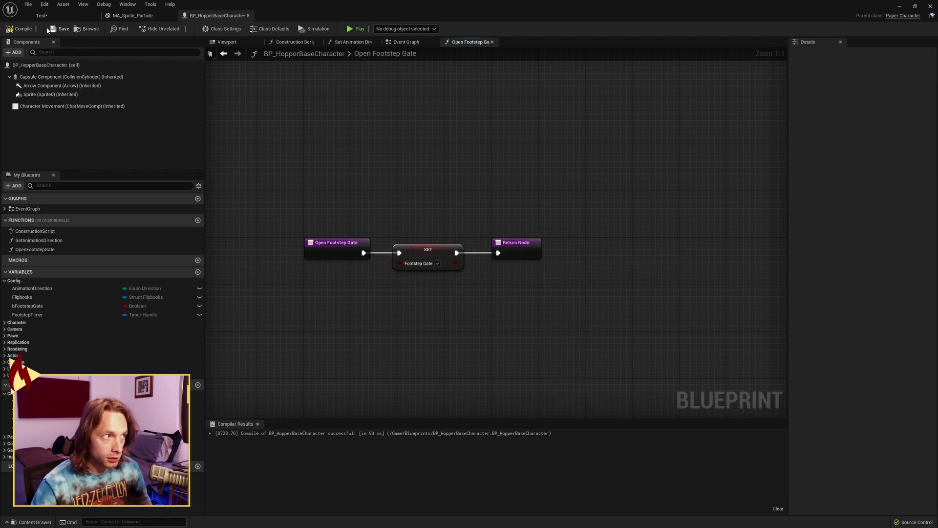
# In the Event Graph, set the timer node's Function Name to OpenFootstepGate and its Time to 0.3.
pyautogui.click(400, 43)
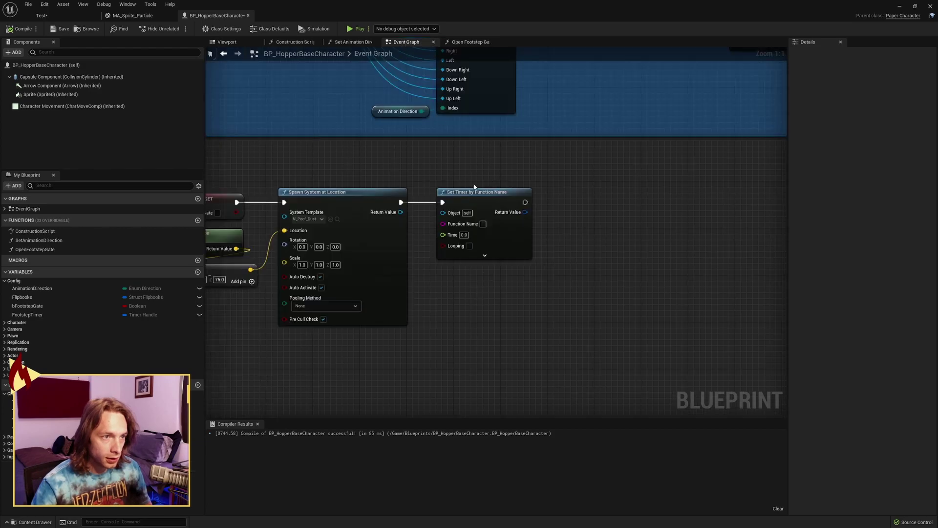
pyautogui.moveTo(474, 186); pyautogui.dragTo(467, 197, button='right')
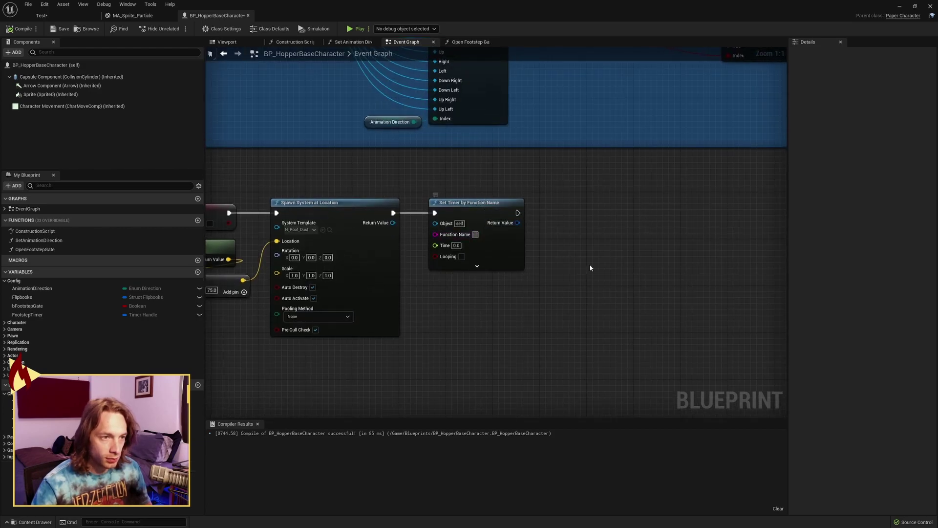
pyautogui.write('OpenFoot')
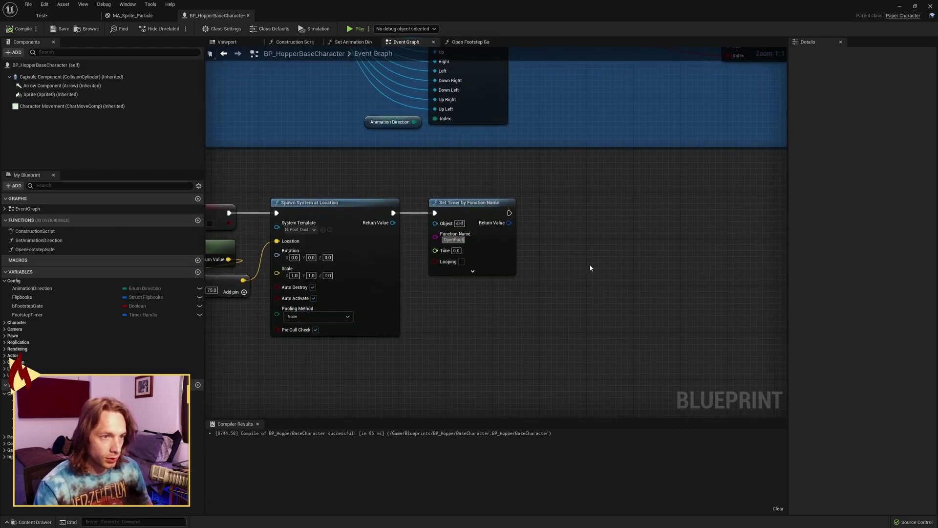
pyautogui.write('stepGate')
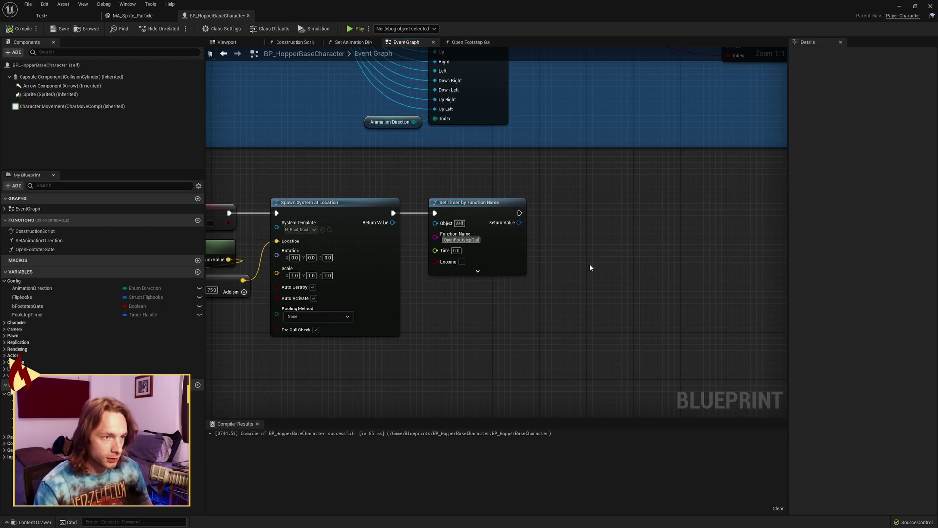
pyautogui.press('Return')
pyautogui.click(455, 250)
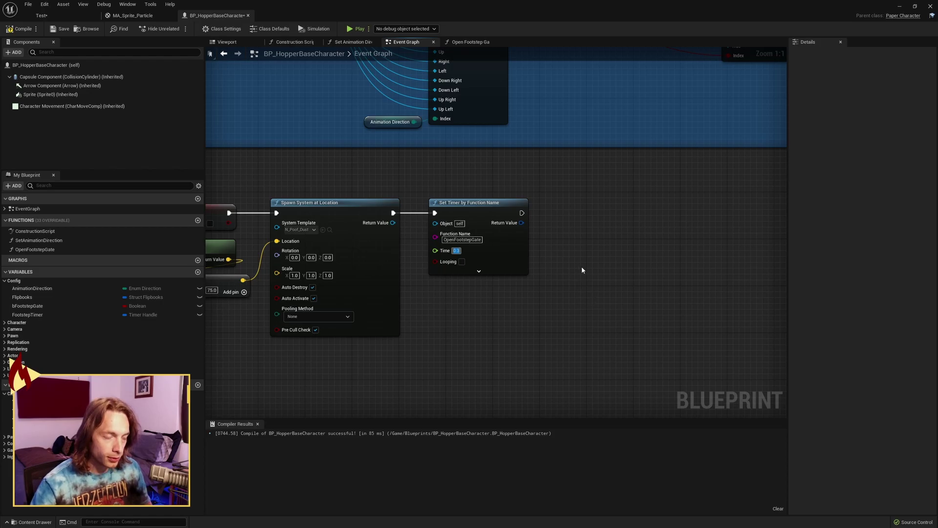
# Store the timer's Return Value with a SET Footstep Timer node and compile the Blueprint.
pyautogui.moveTo(582, 270); pyautogui.dragTo(536, 274, button='right')
pyautogui.press('F7')
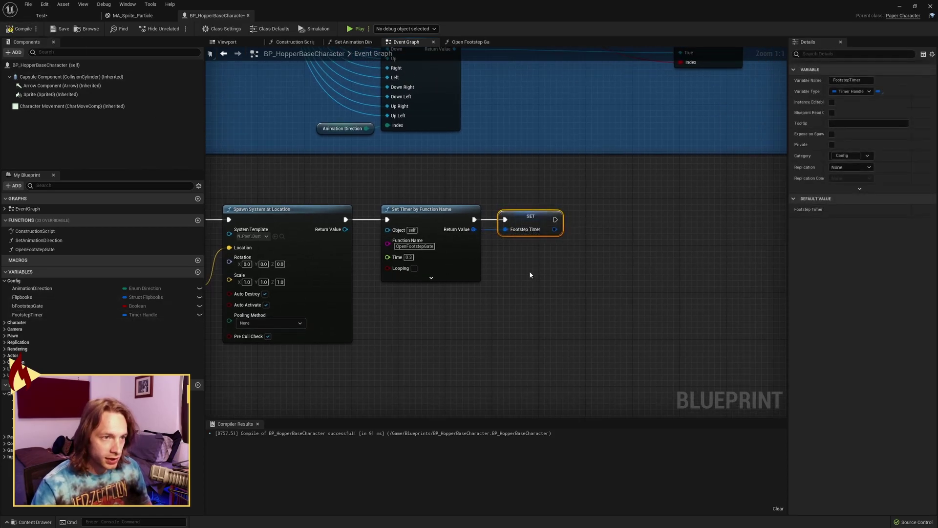
pyautogui.click(530, 274)
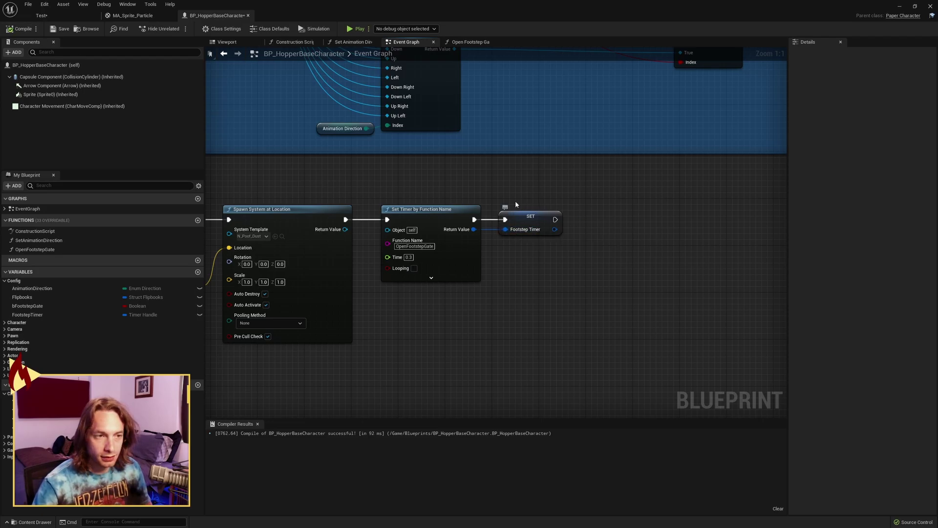
pyautogui.moveTo(584, 254); pyautogui.dragTo(584, 255)
pyautogui.click(584, 256)
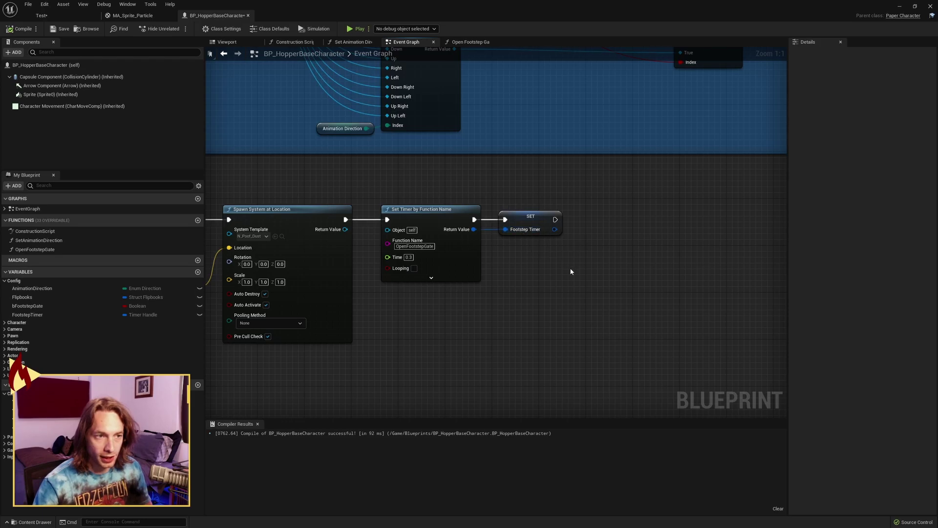
pyautogui.moveTo(598, 263); pyautogui.dragTo(501, 275, button='right')
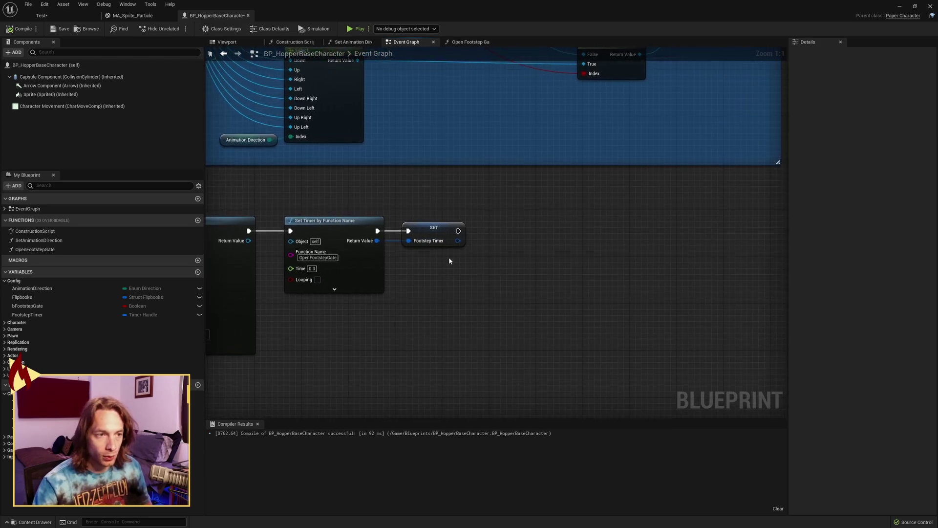
pyautogui.moveTo(457, 241); pyautogui.dragTo(496, 244)
pyautogui.click(518, 226)
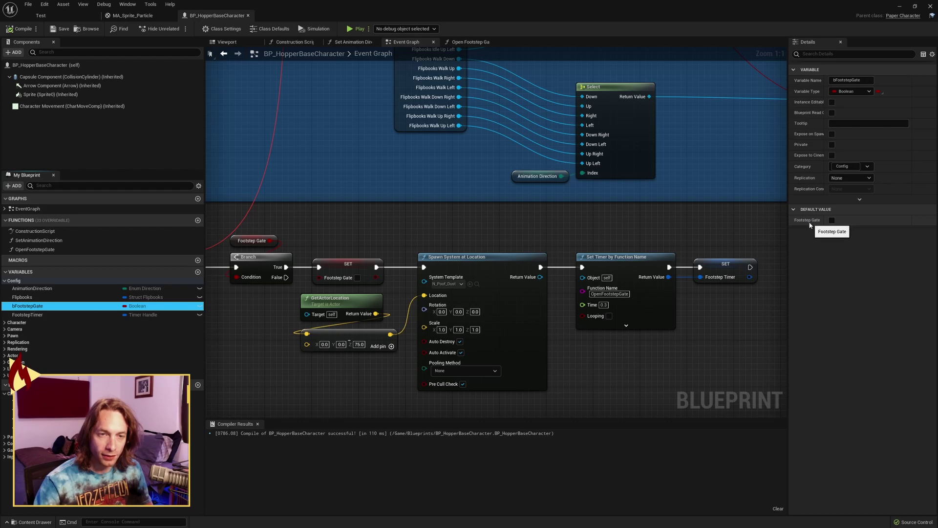
# Set the default value of the bFootstepGate variable to true and compile the Blueprint.
pyautogui.click(832, 220)
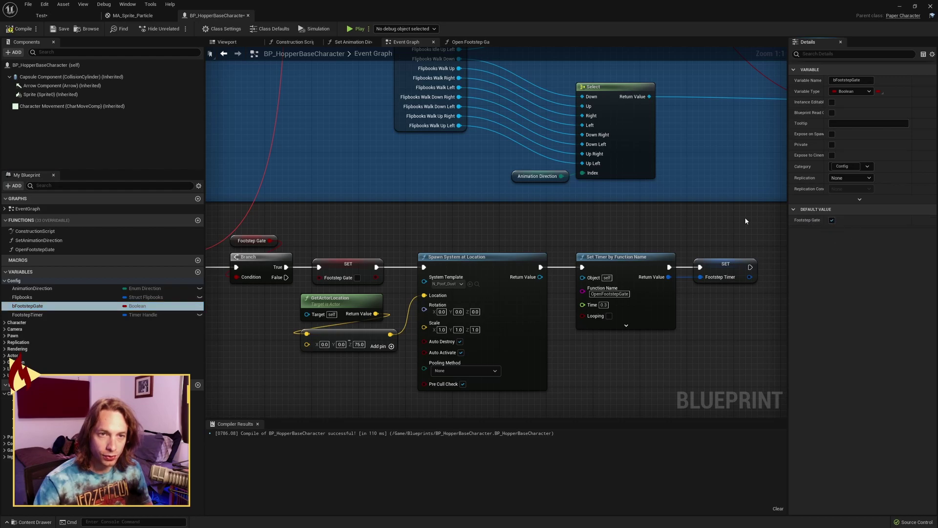
pyautogui.click(23, 29)
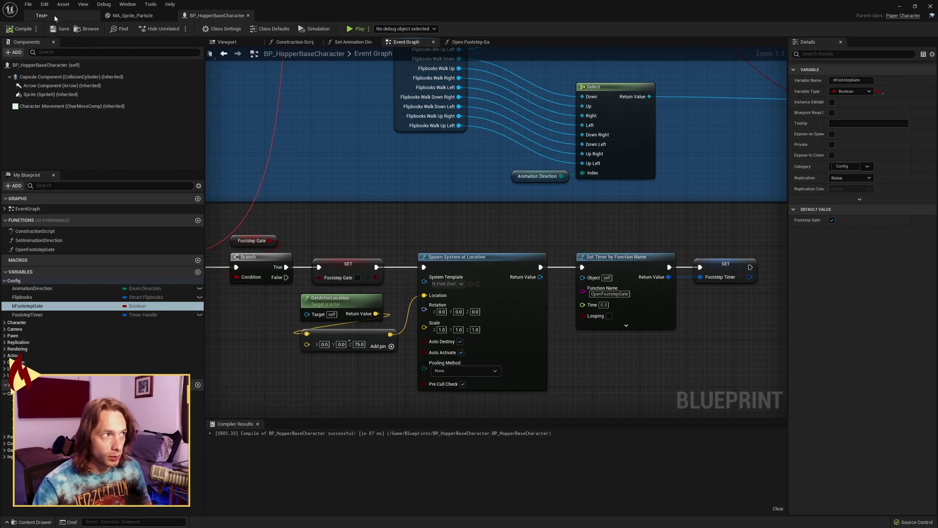
# Play-test the Test level by walking the character in several directions to check the footstep dust, and end the play session.
pyautogui.click(42, 16)
pyautogui.press('d')
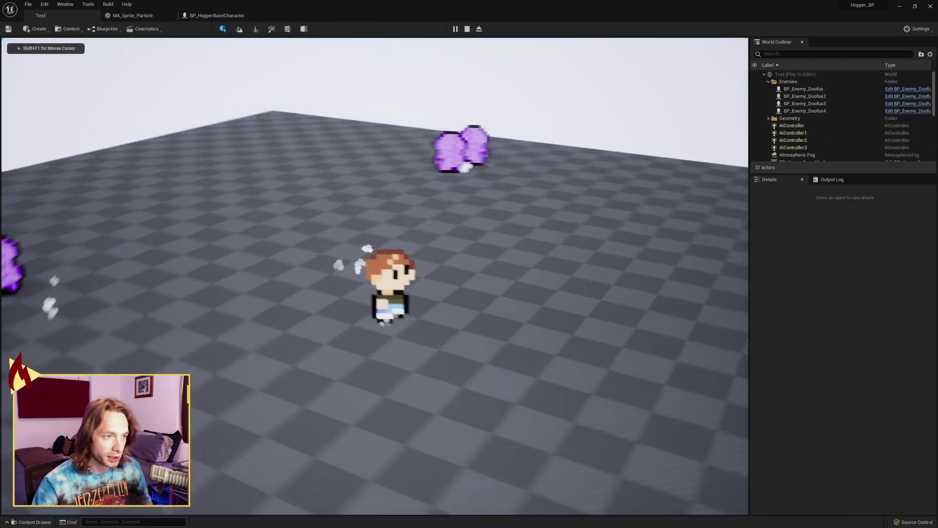
pyautogui.press('w')
pyautogui.press('a')
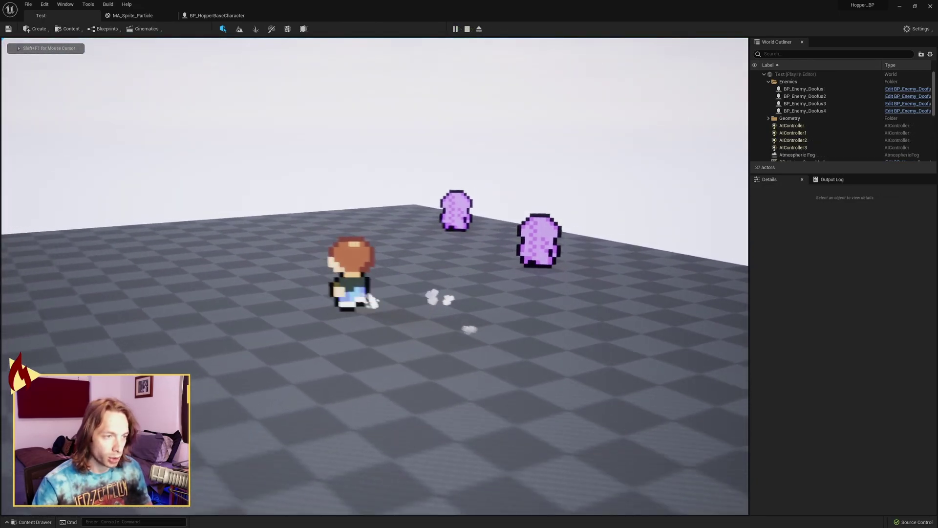
pyautogui.press('d')
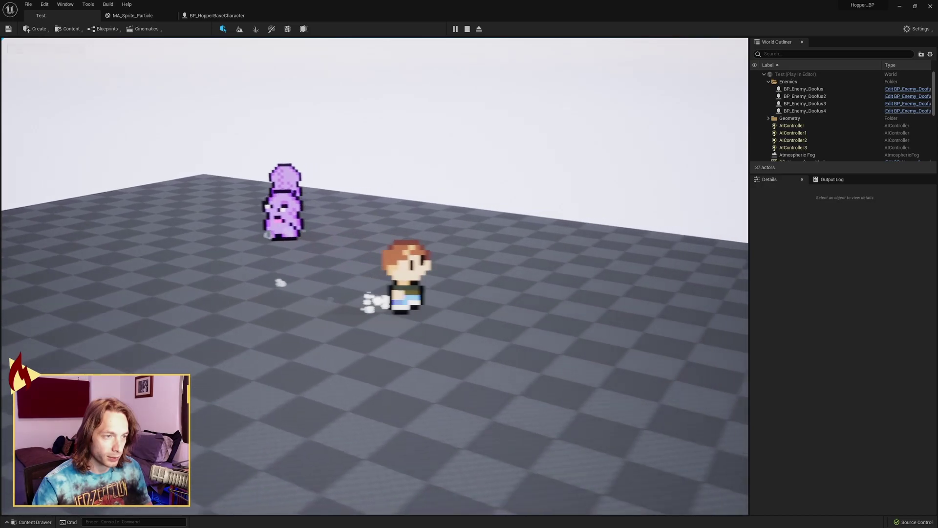
pyautogui.press('a')
pyautogui.press('w')
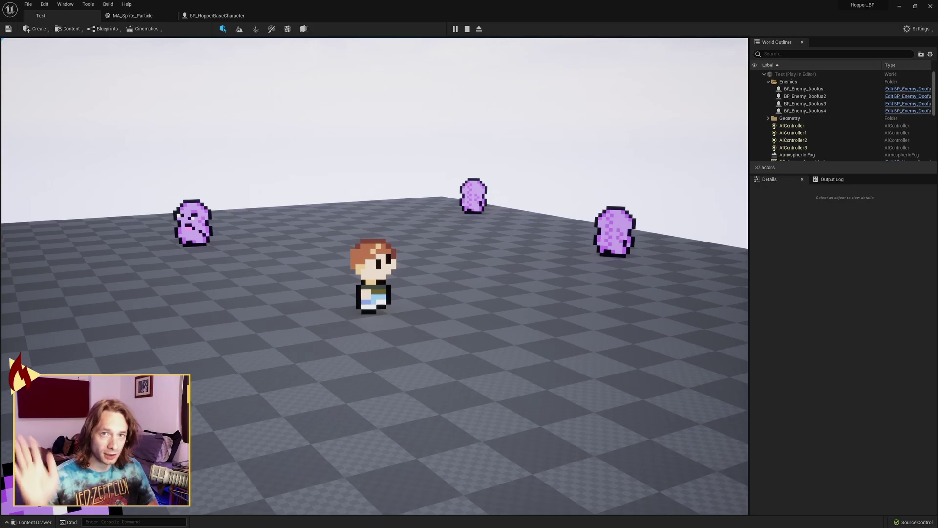
pyautogui.press('Escape')
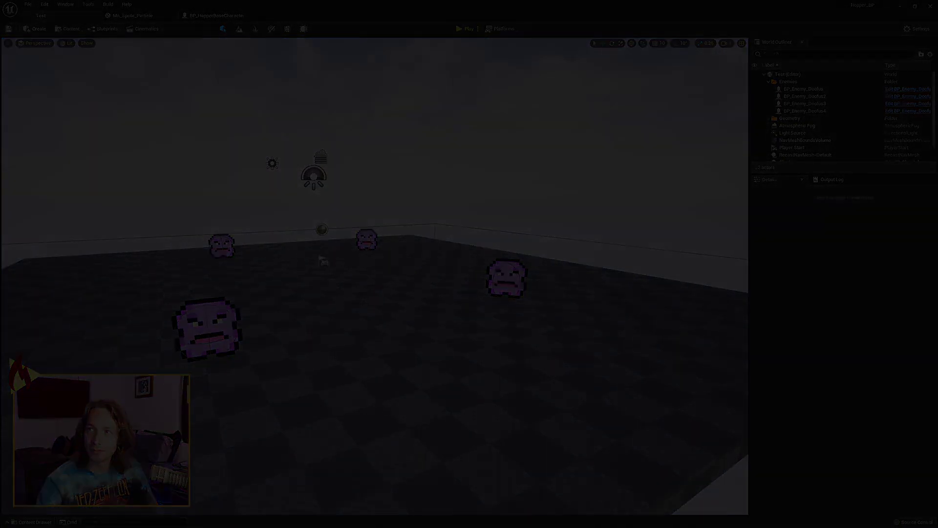